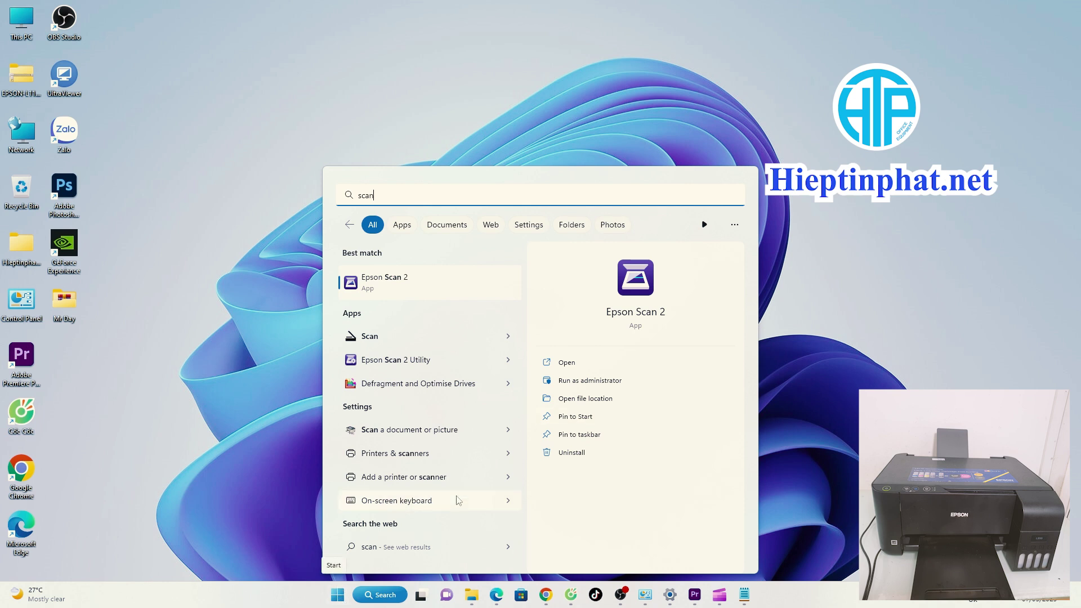
Step: Open the file location of Epson Scan 2, create a desktop shortcut for it, and close the folder window
click(595, 399)
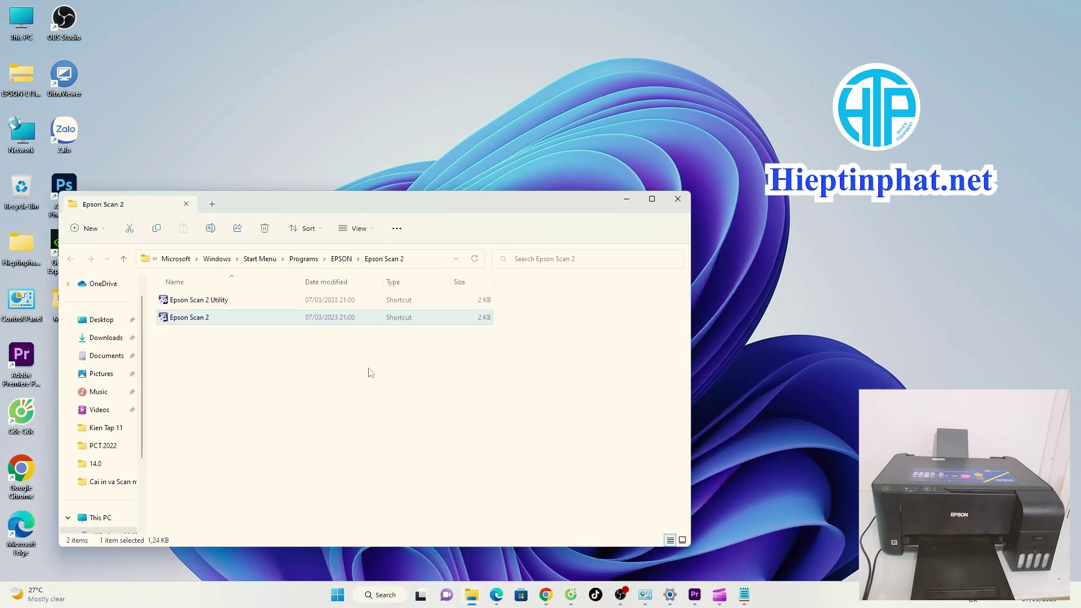
right_click(203, 323)
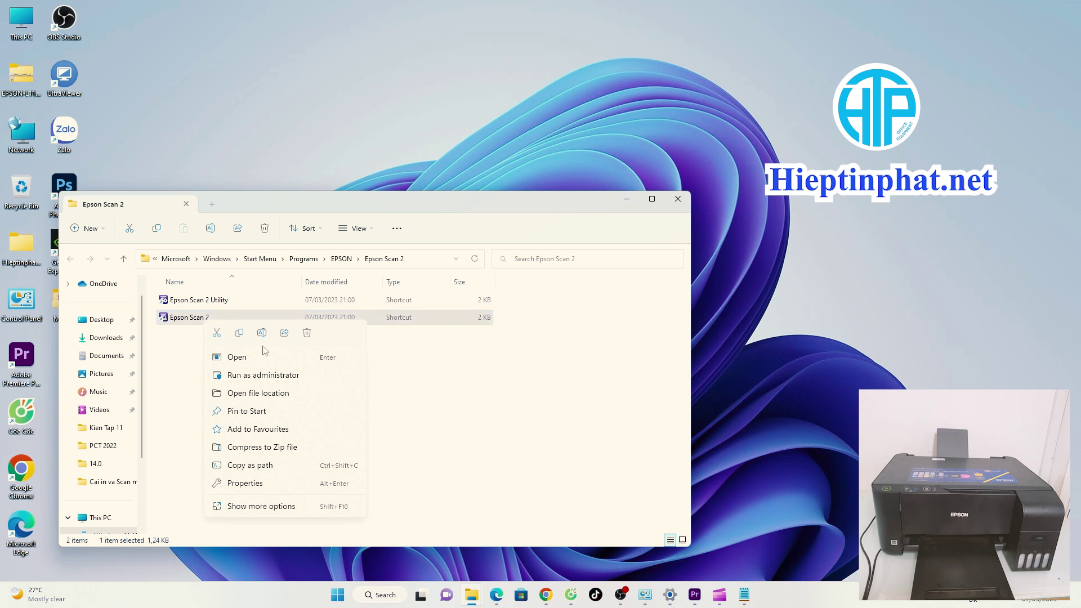
click(290, 508)
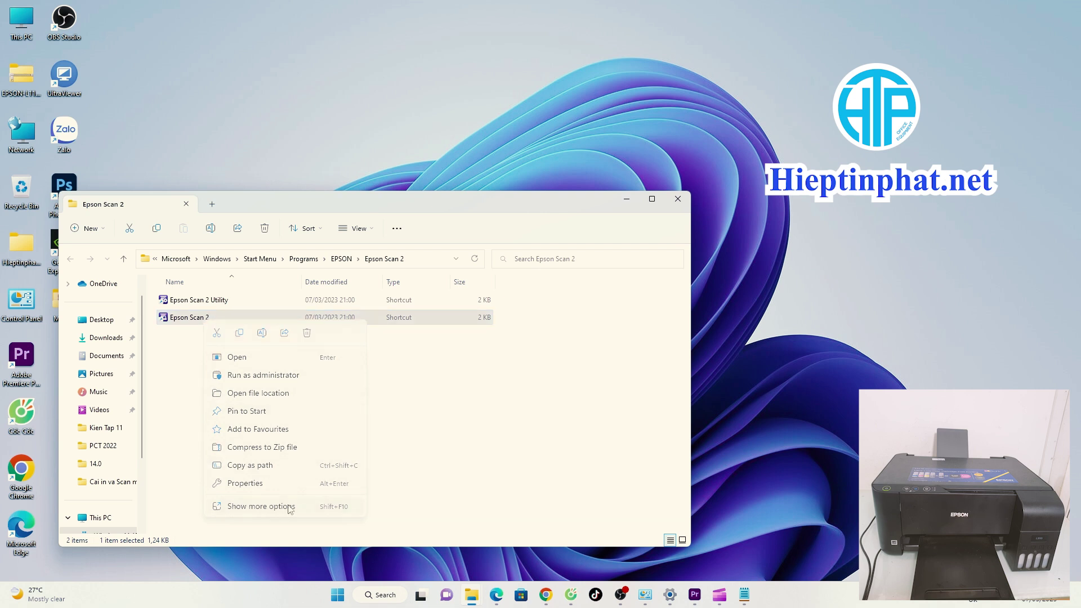
mouse_move(411, 415)
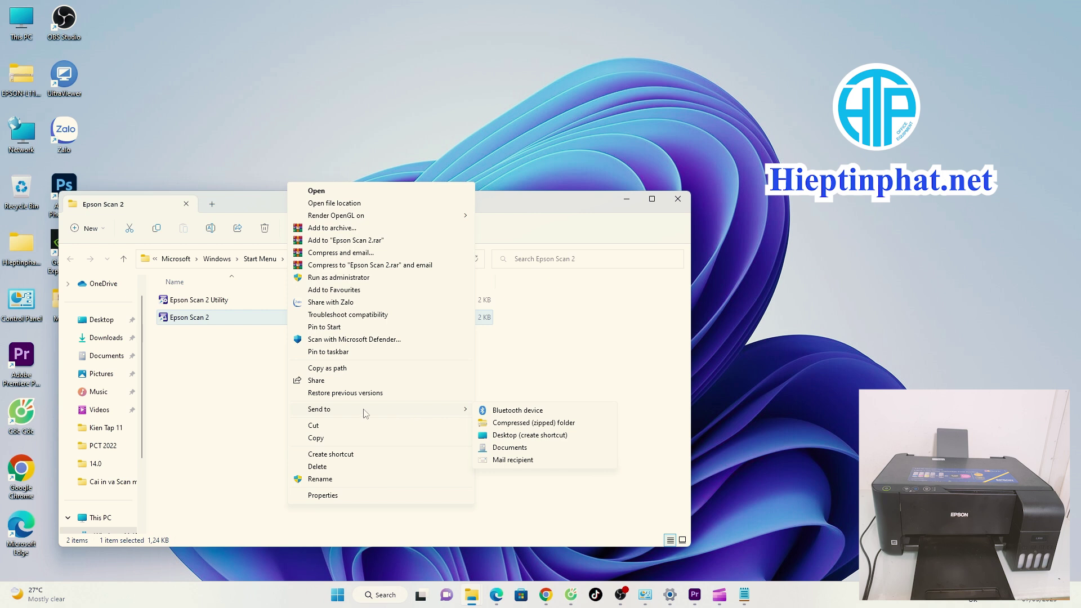
click(524, 440)
click(677, 199)
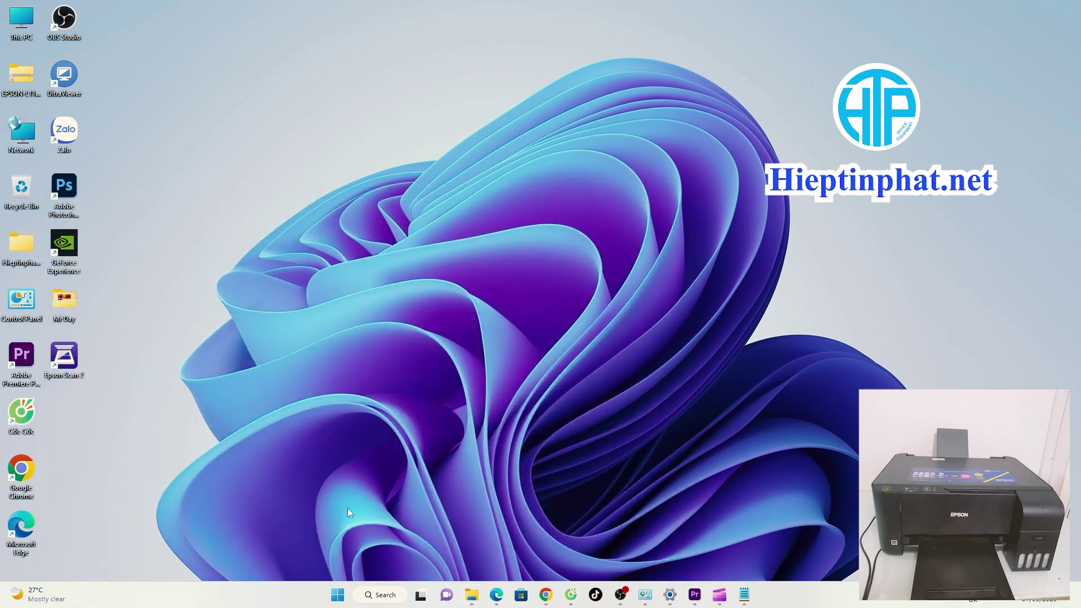
Step: Open Epson Scan 2 from its desktop shortcut and load the Default Setting for the EPSON L3110 Series(USB) scanner
double_click(70, 375)
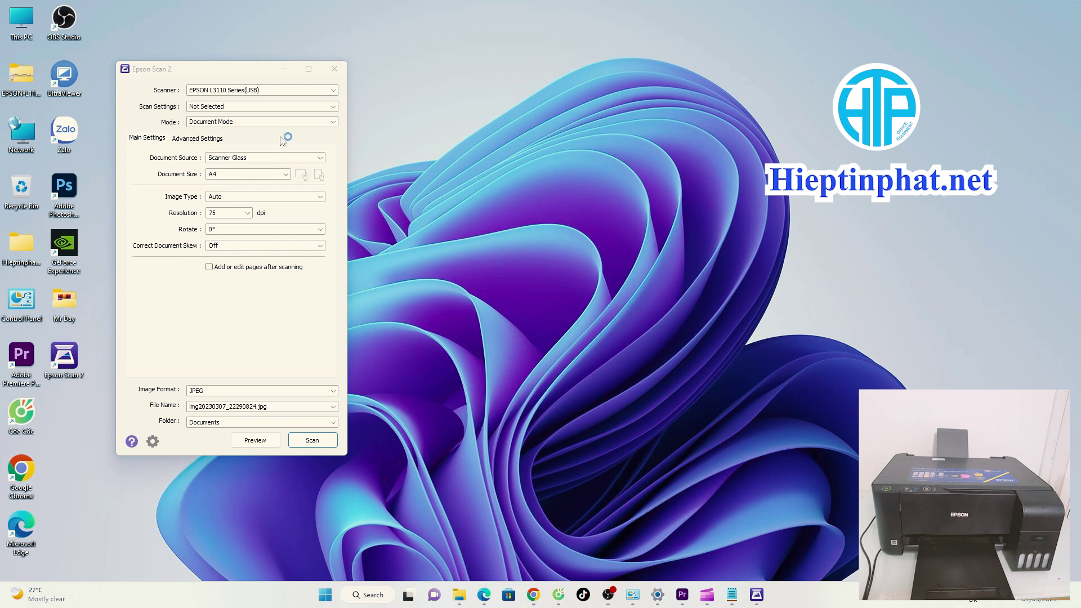
drag(242, 79, 221, 106)
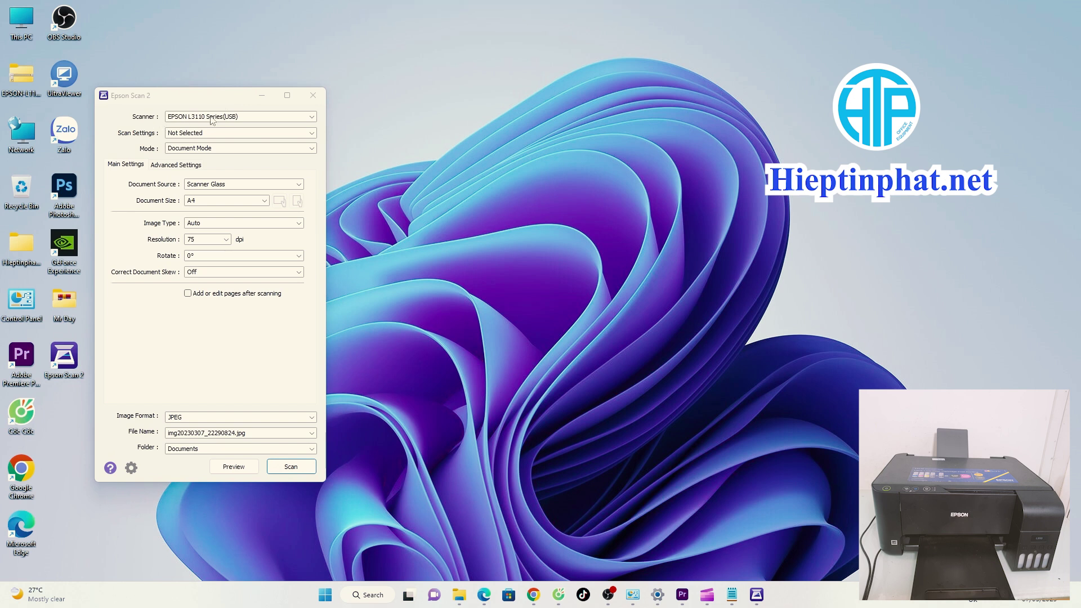
click(243, 119)
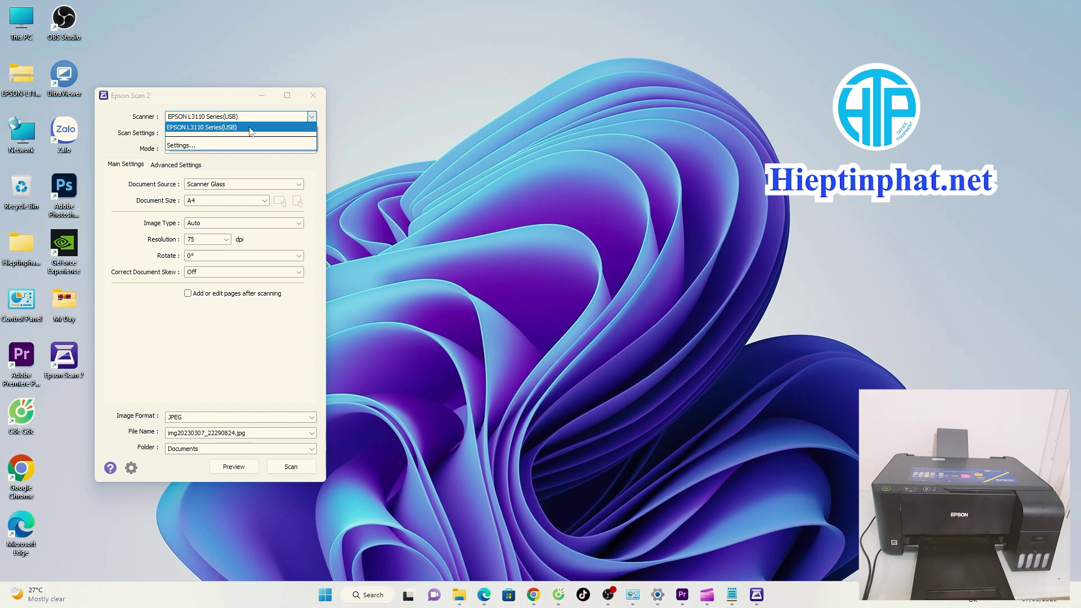
click(312, 116)
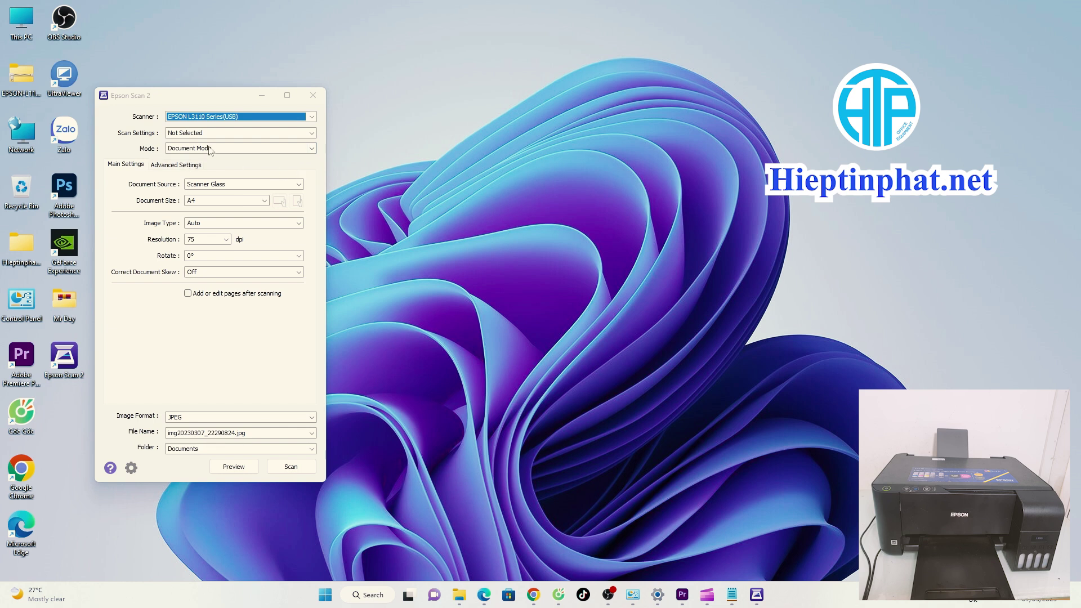
click(239, 134)
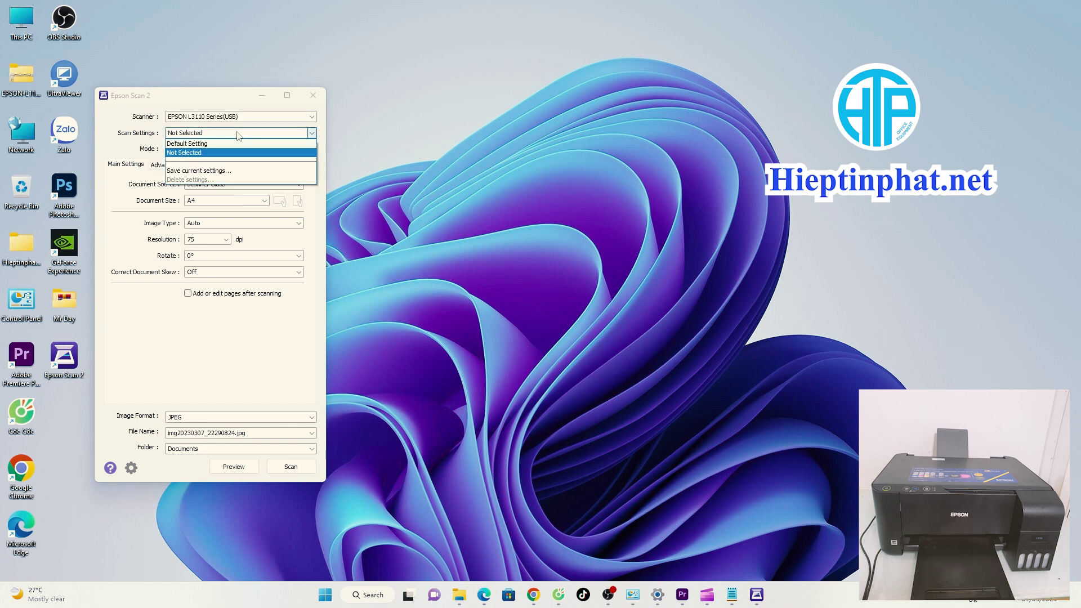
click(202, 144)
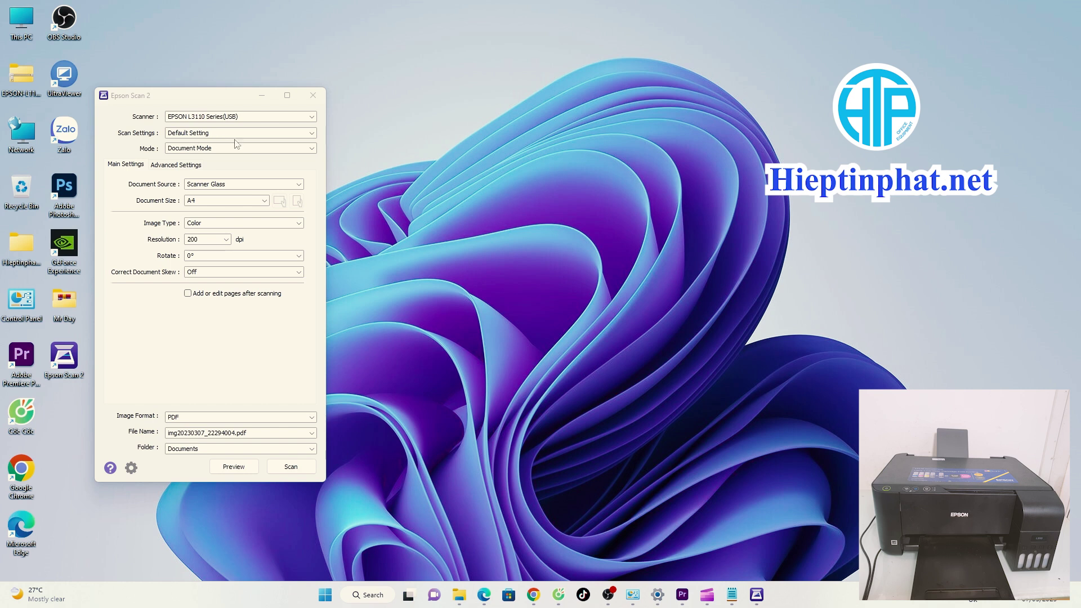
Step: Switch the scan mode to Photo Mode and return it to Document Mode
click(219, 150)
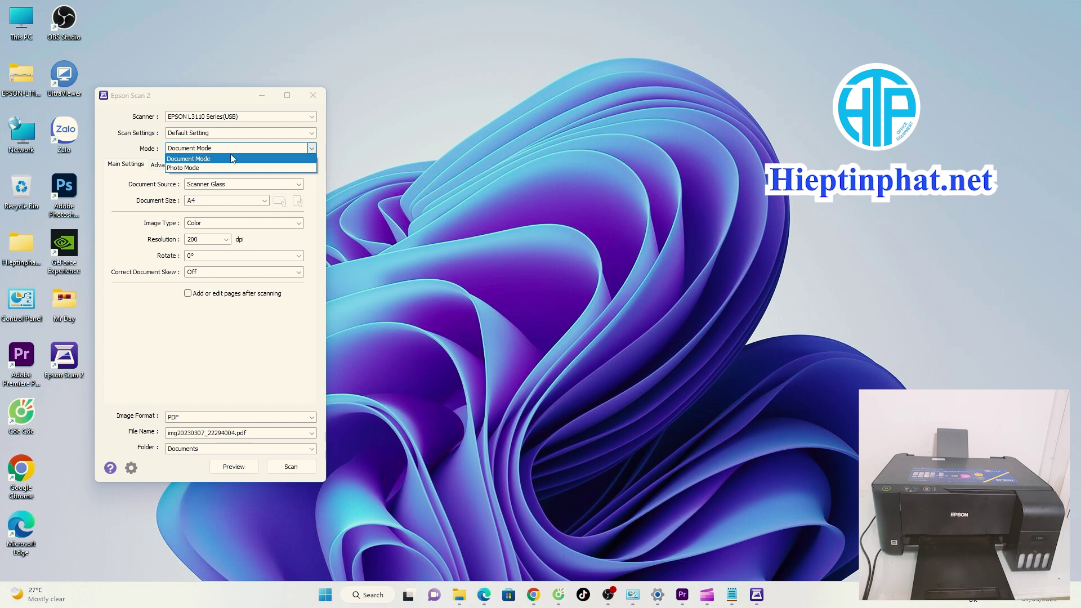
click(216, 169)
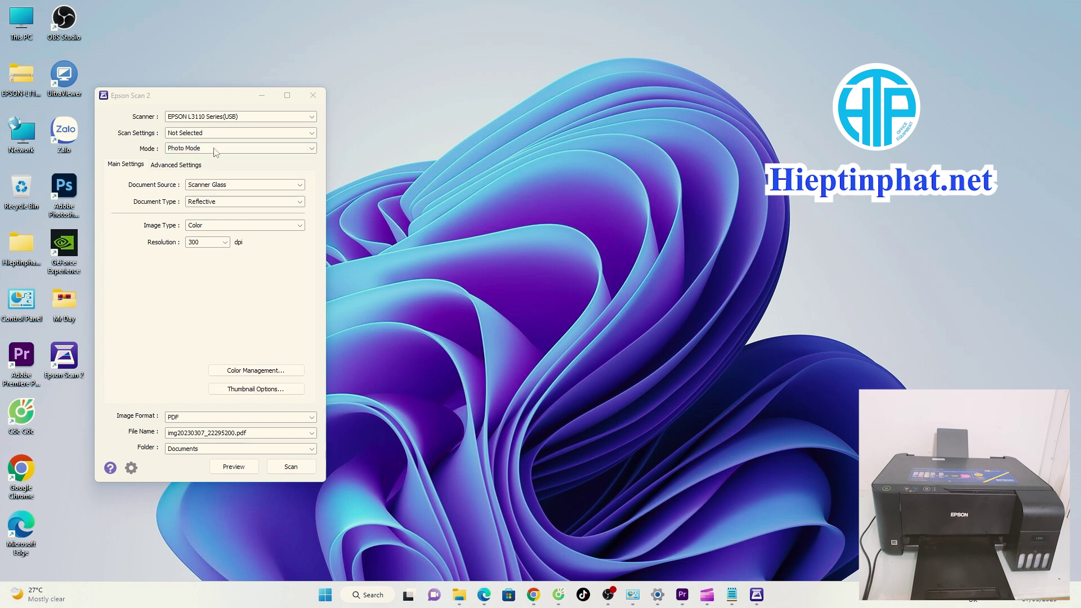
click(211, 150)
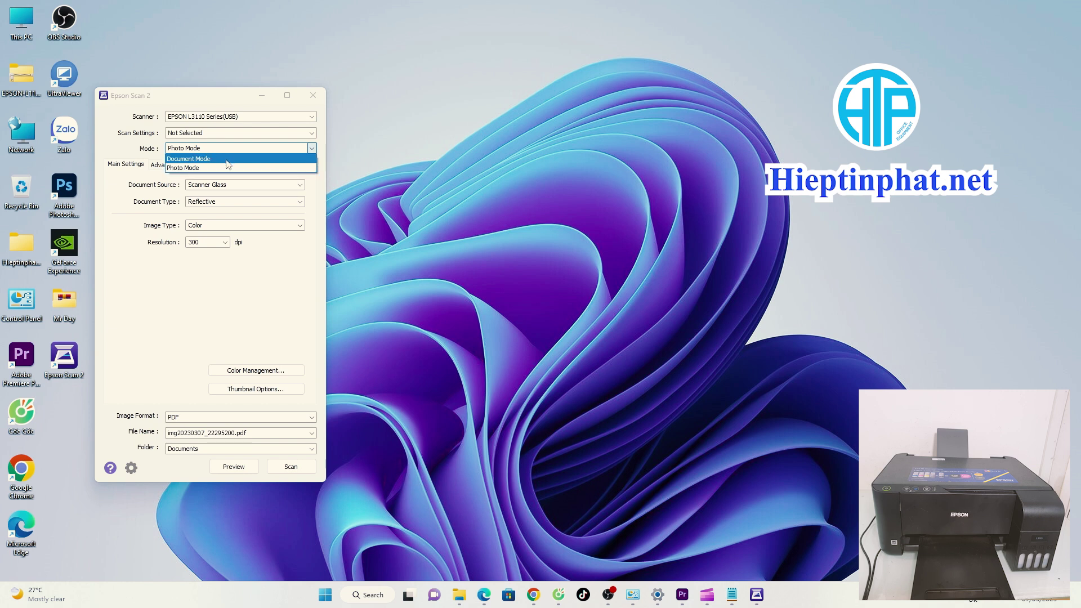
click(232, 161)
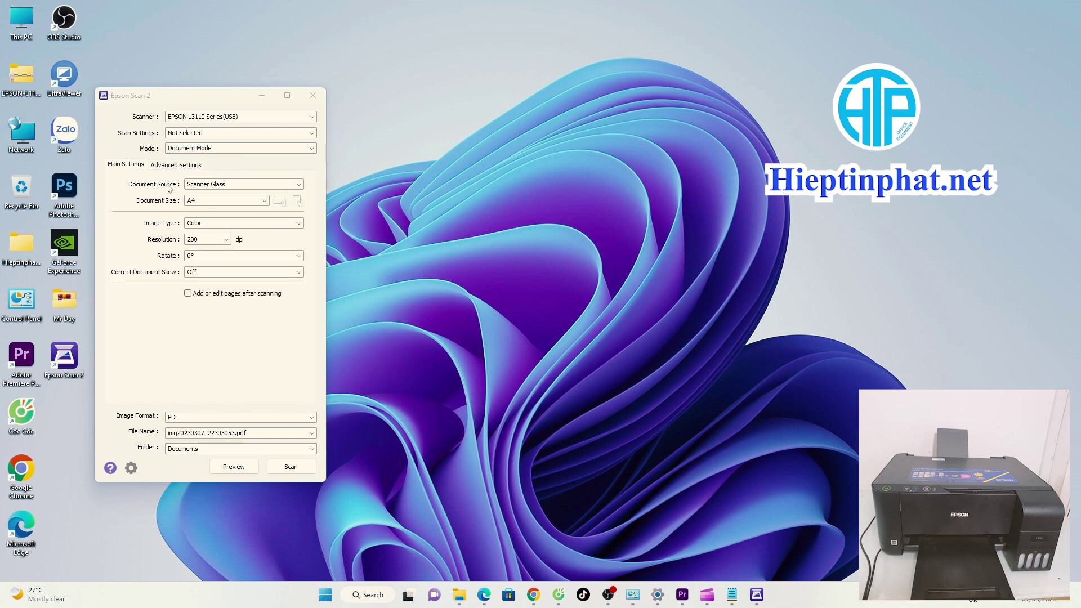
Step: Choose Scanner Glass as the document source and A4 as the document size
click(272, 186)
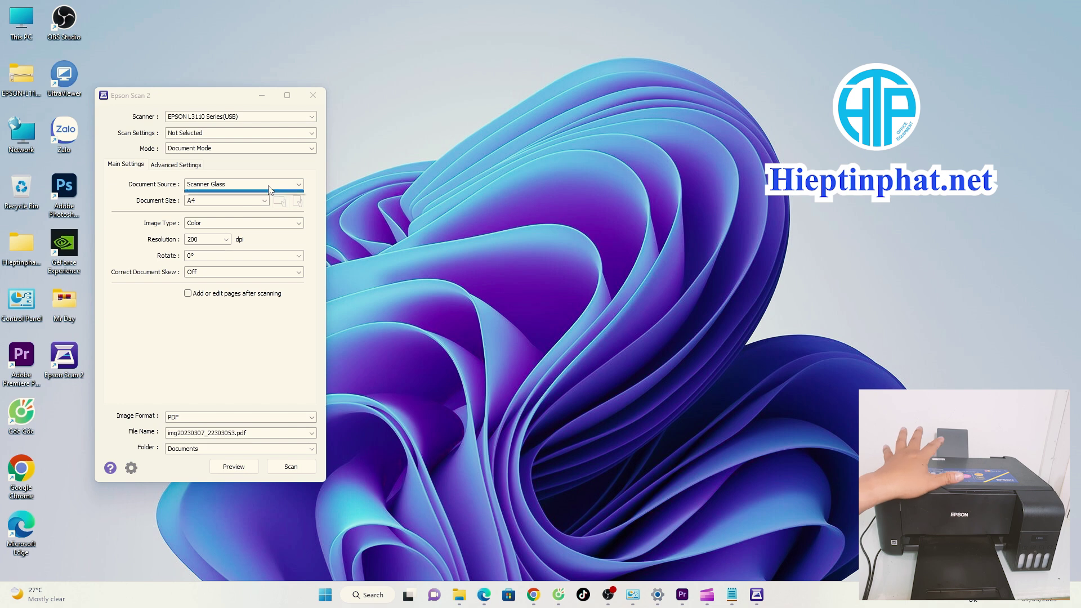
click(274, 188)
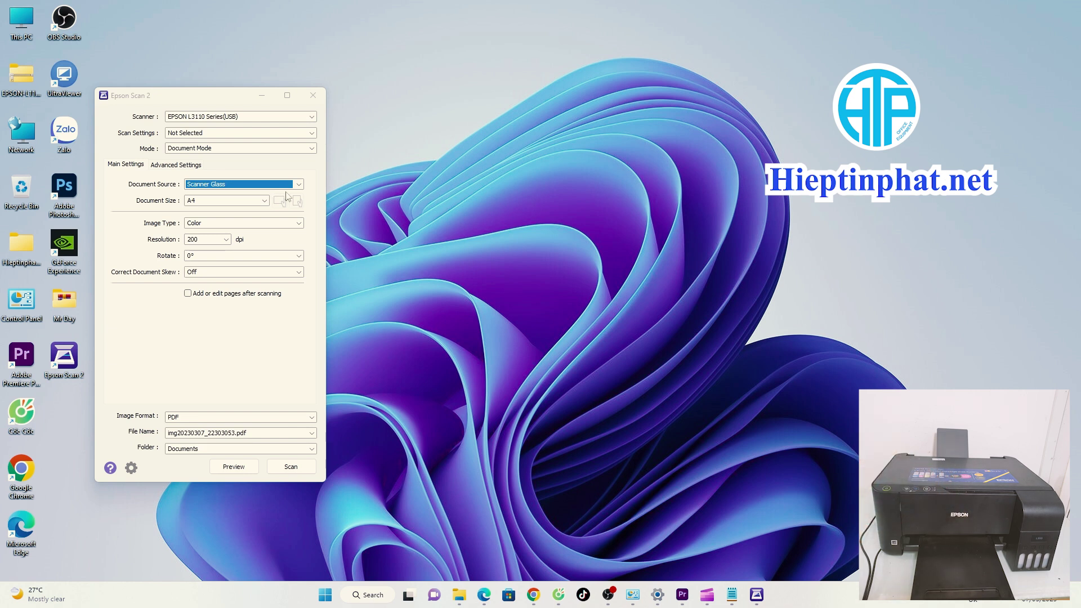
click(261, 201)
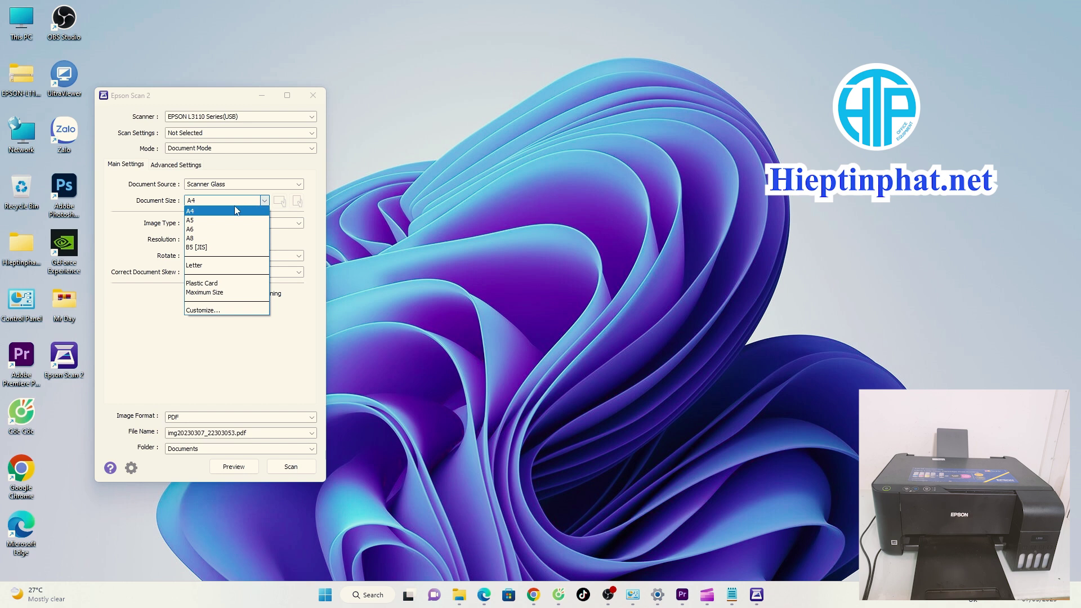
click(199, 215)
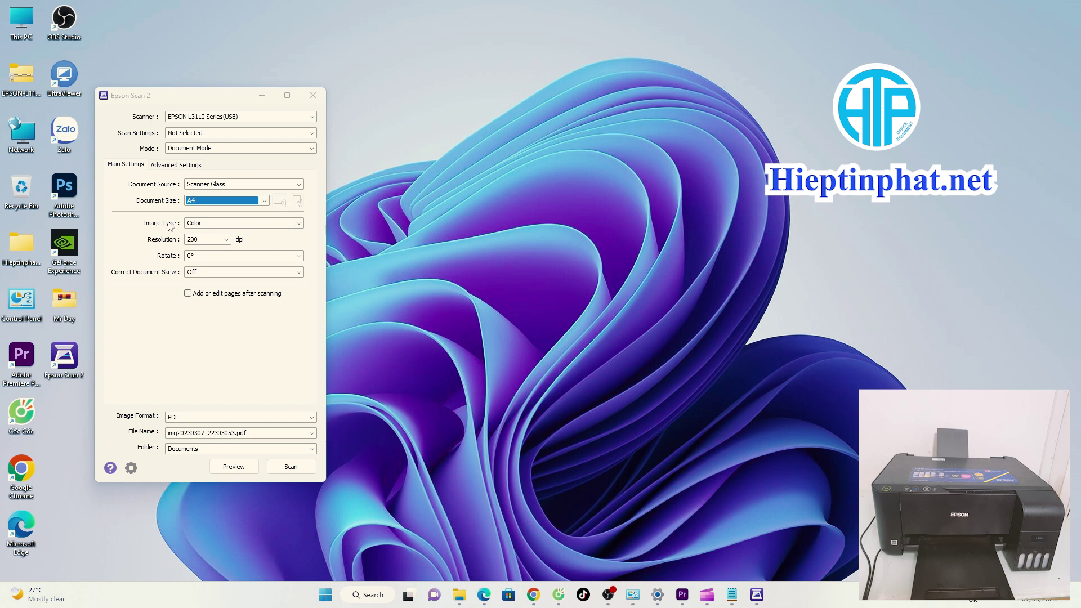
Step: Set the image type to Auto and the scan resolution to 100 dpi
click(228, 224)
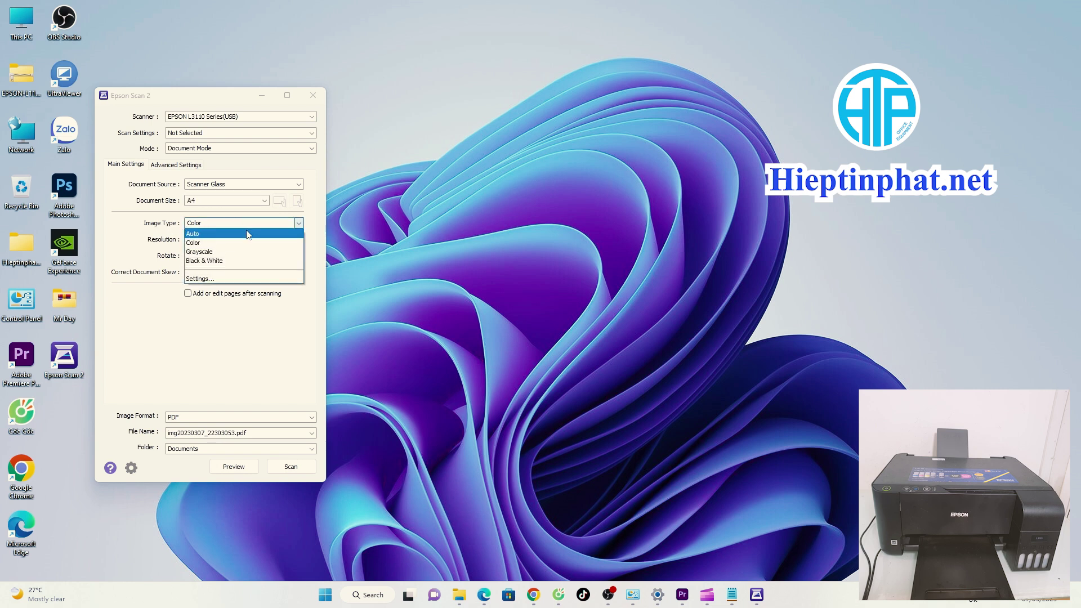
click(221, 235)
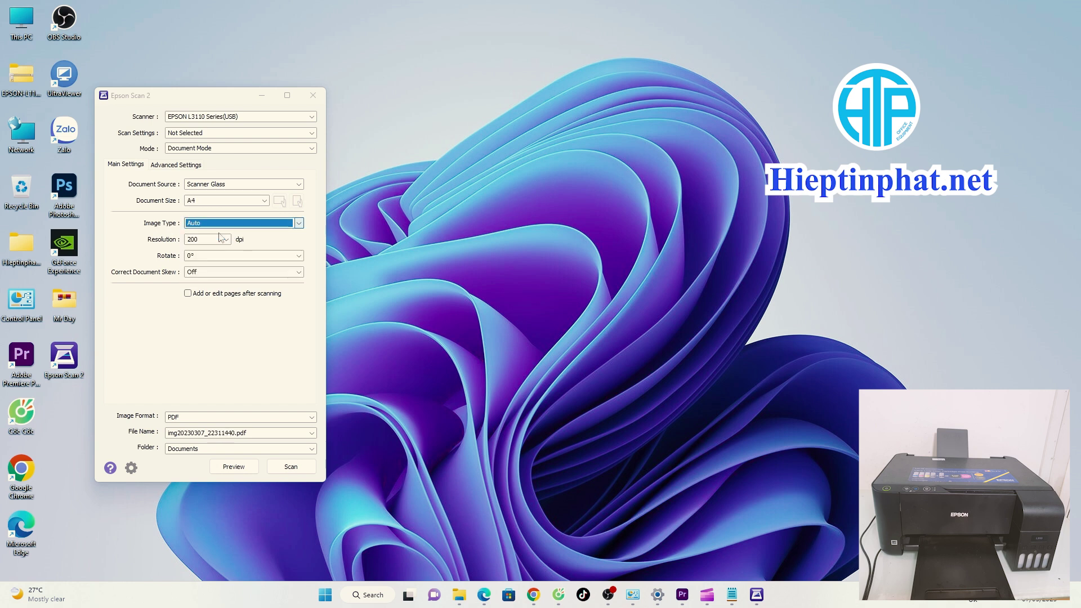
click(265, 225)
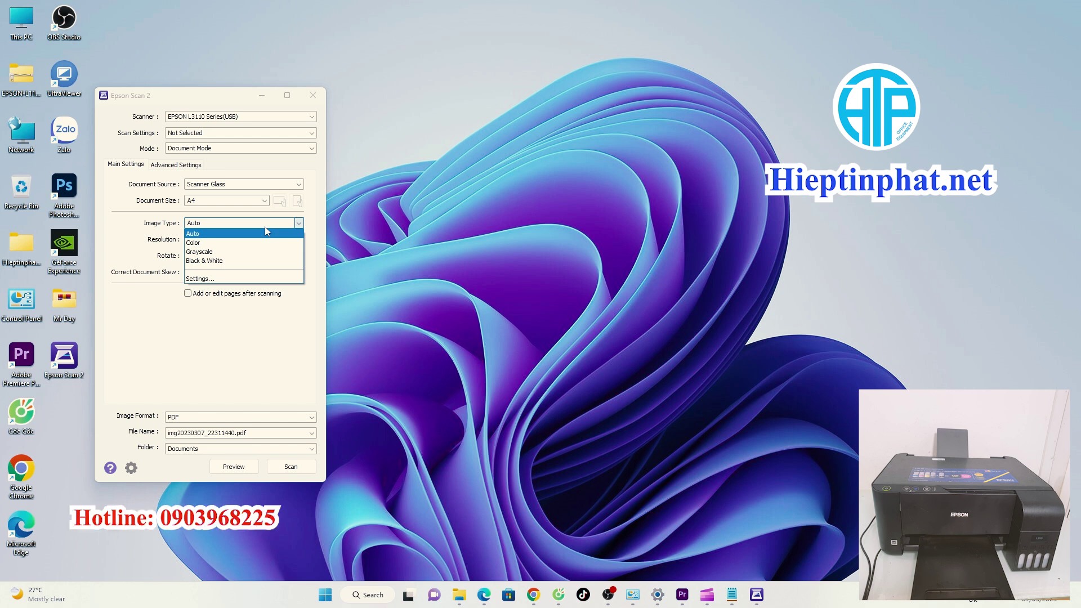
click(206, 237)
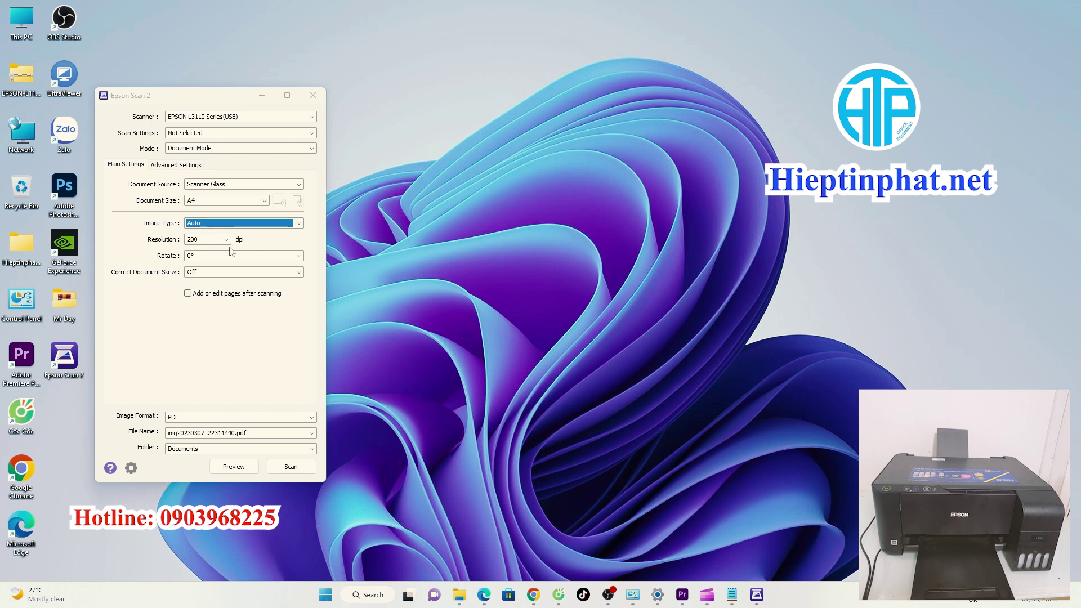
click(225, 241)
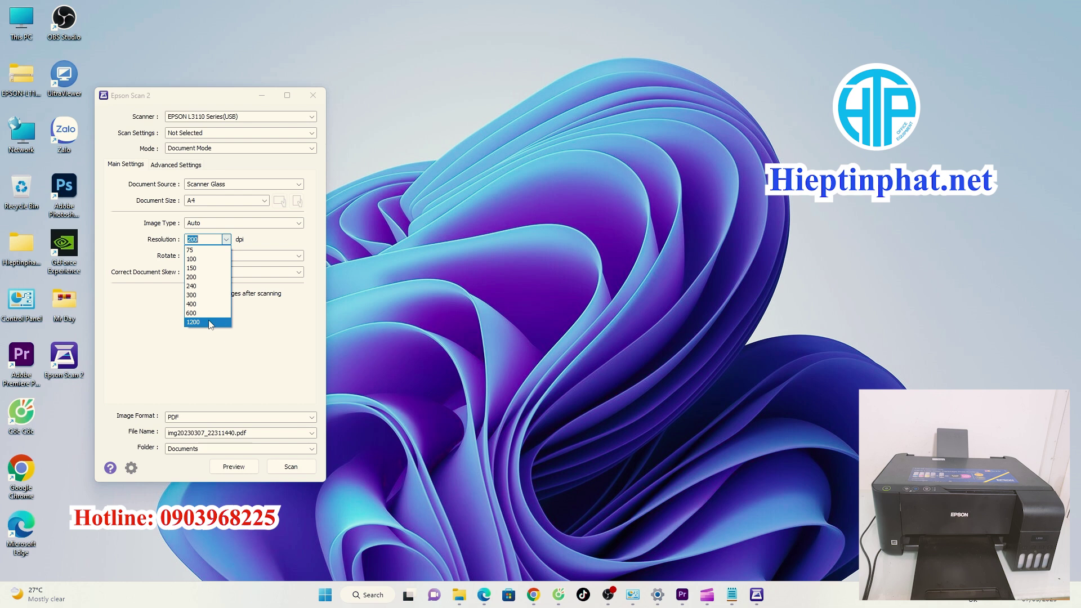
click(206, 260)
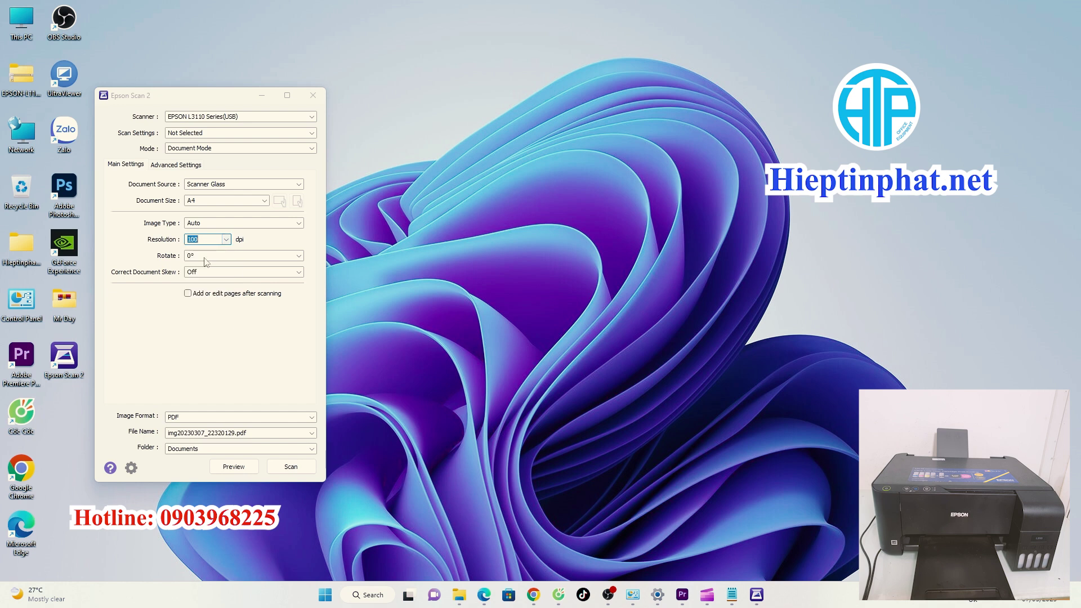
Step: Keep the rotation at 0° and enable adding or editing pages after scanning
click(249, 258)
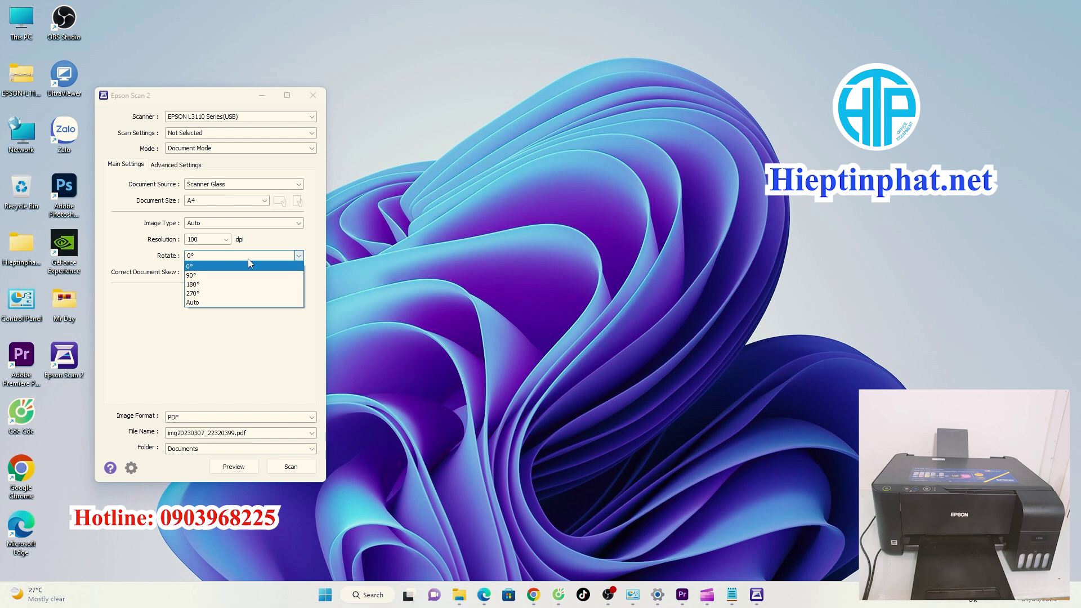
click(178, 319)
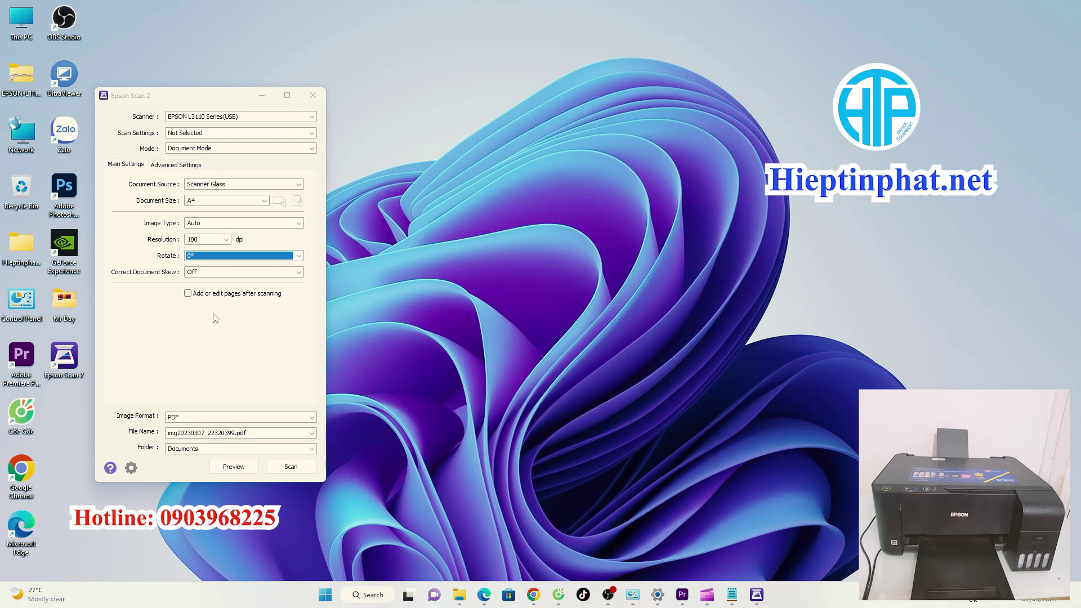
click(187, 294)
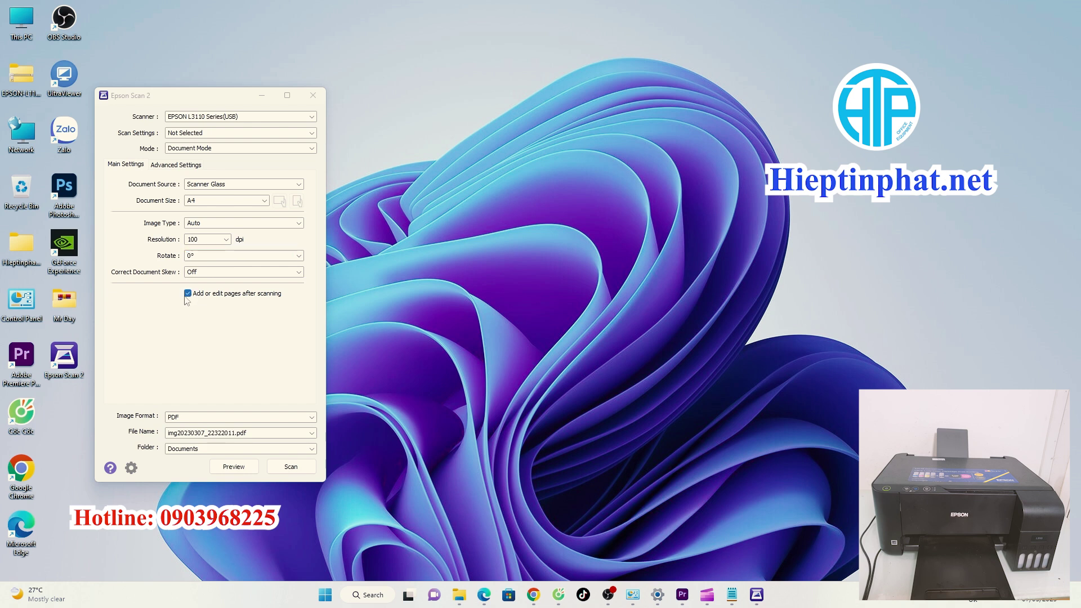
click(187, 293)
click(188, 294)
Step: Choose PDF as the image format and set the file name prefix to "hieptinphat" in the file name settings
click(189, 417)
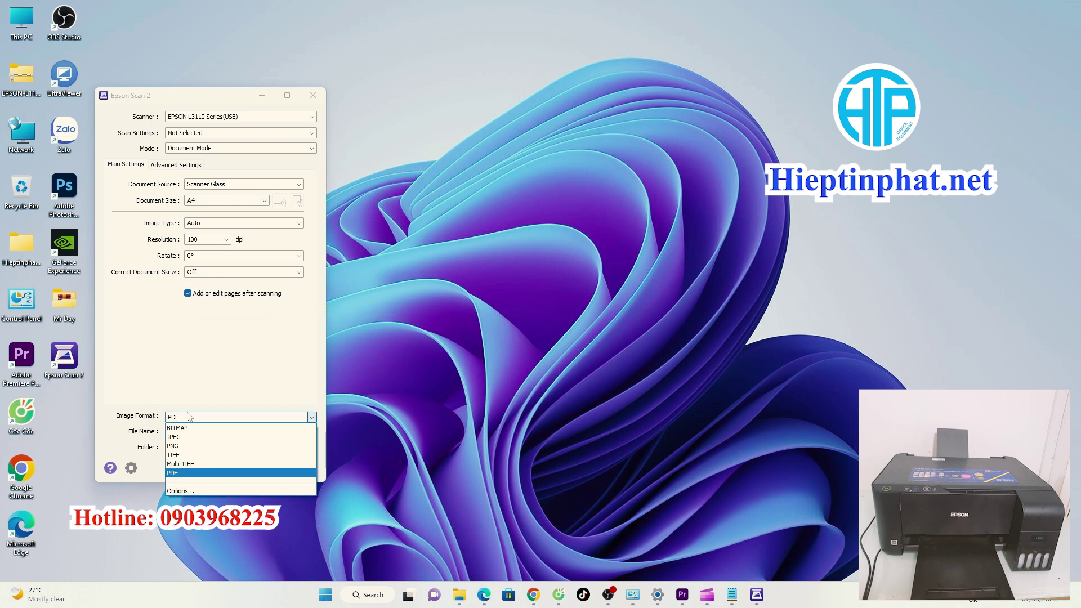
click(184, 474)
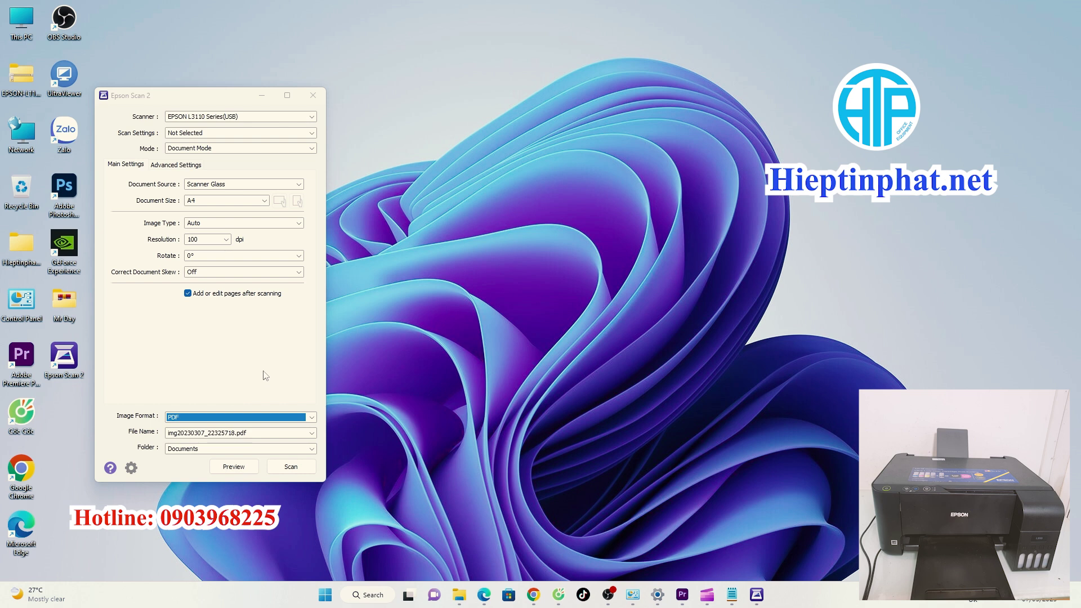
click(176, 435)
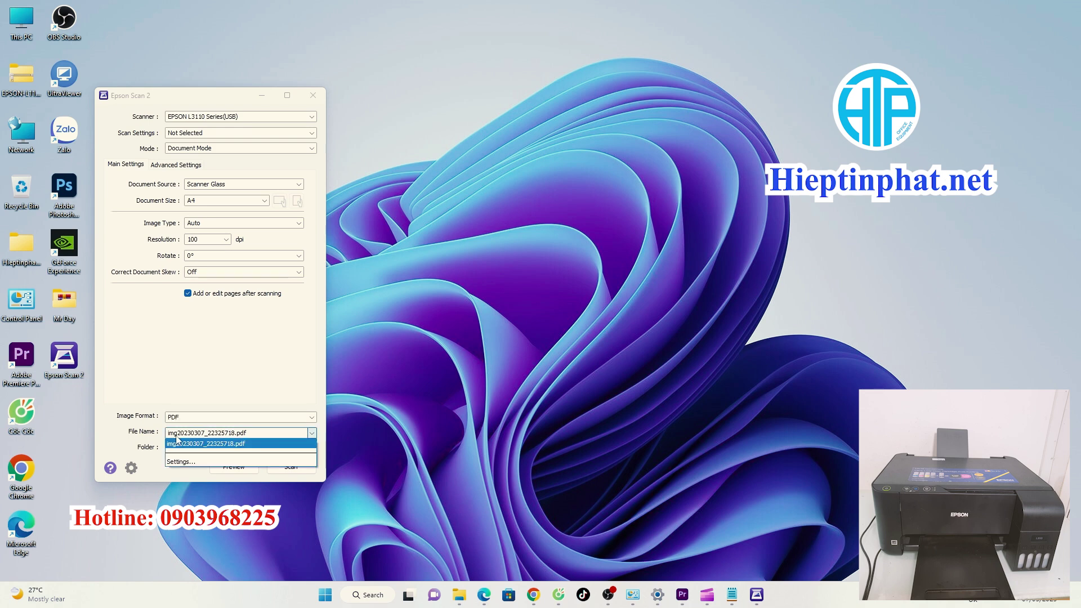
click(188, 464)
click(133, 244)
double_click(133, 244)
text(hieptinphat)
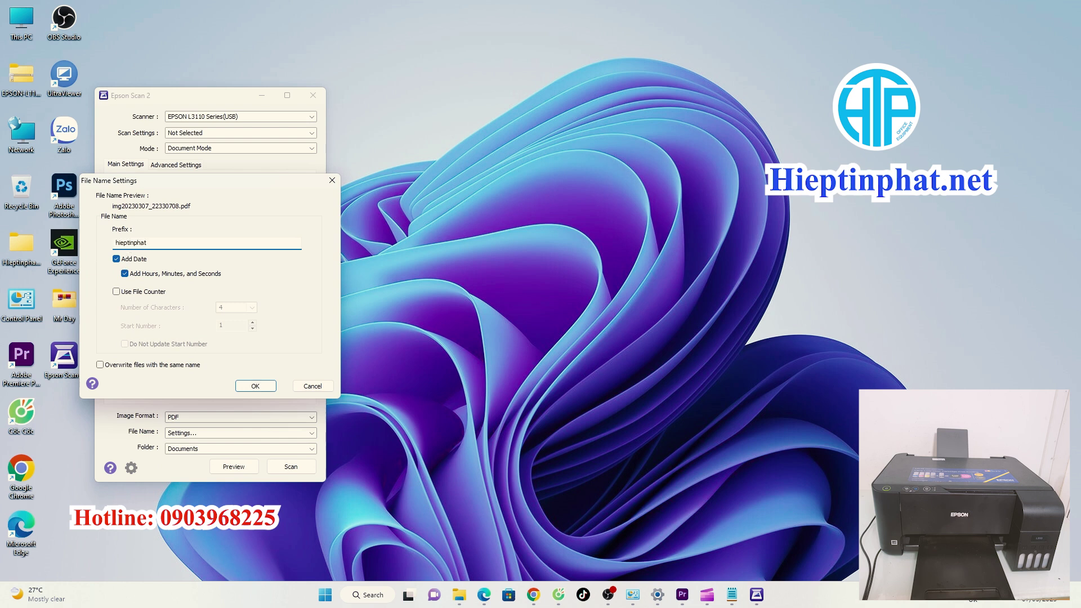
Step: Try the file counter option, turn it back off, and accept the file name settings
click(116, 291)
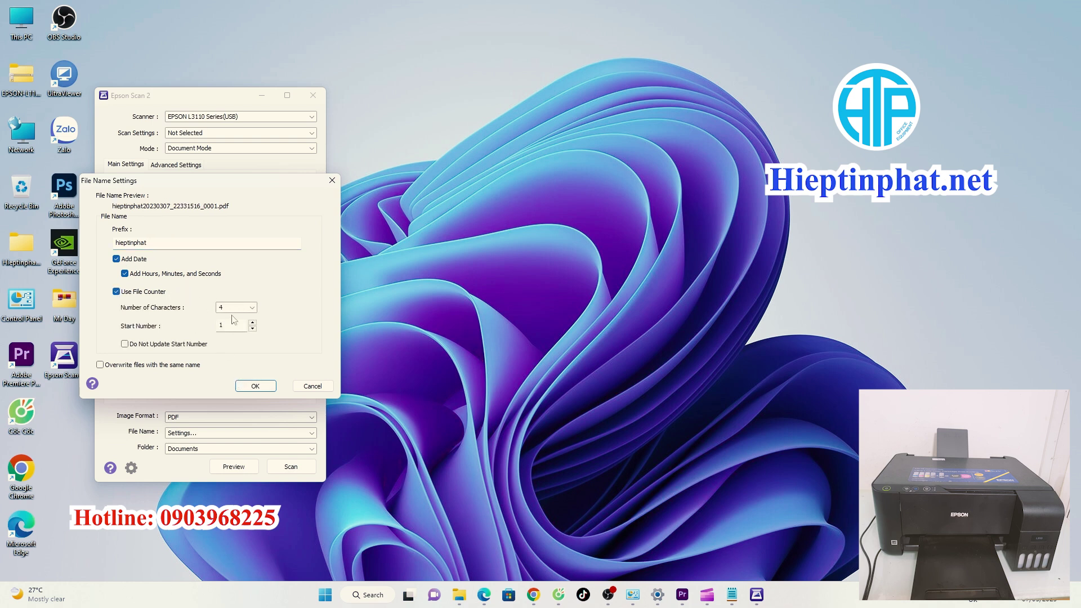
click(117, 293)
click(125, 296)
click(116, 292)
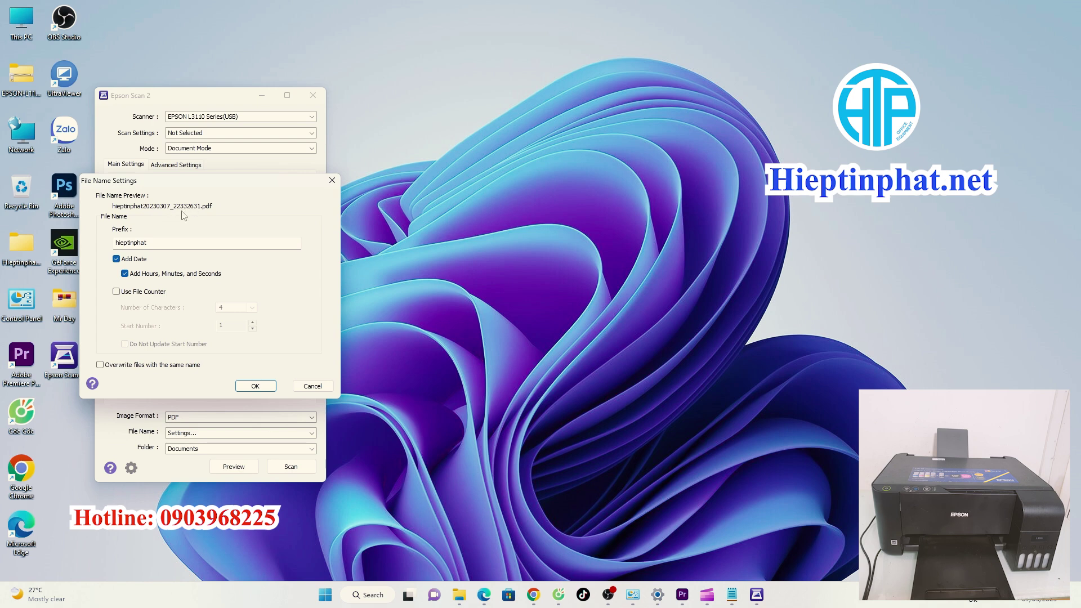
click(268, 386)
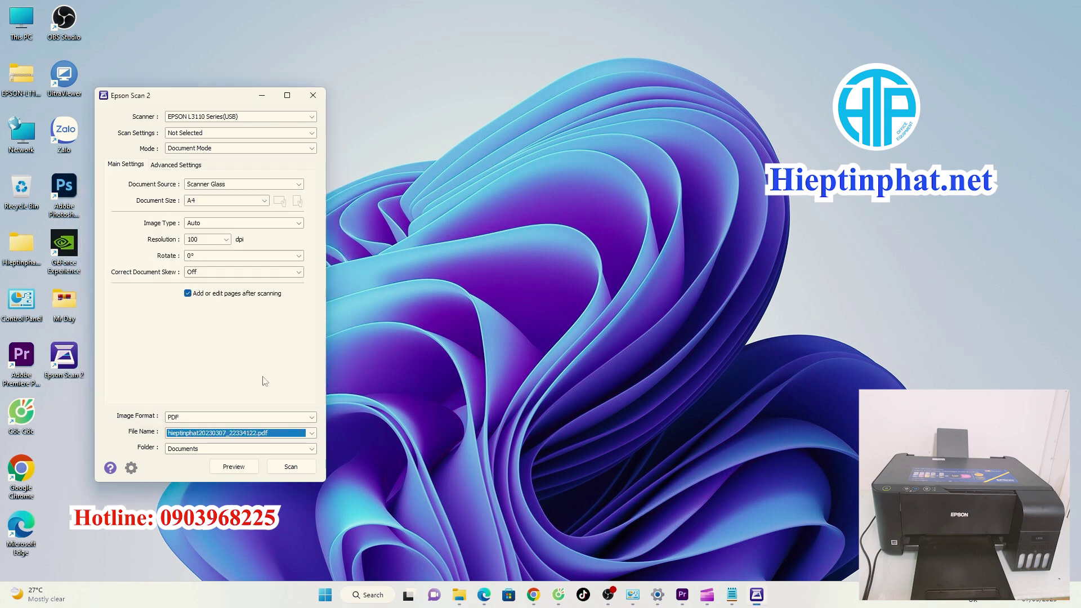
click(195, 449)
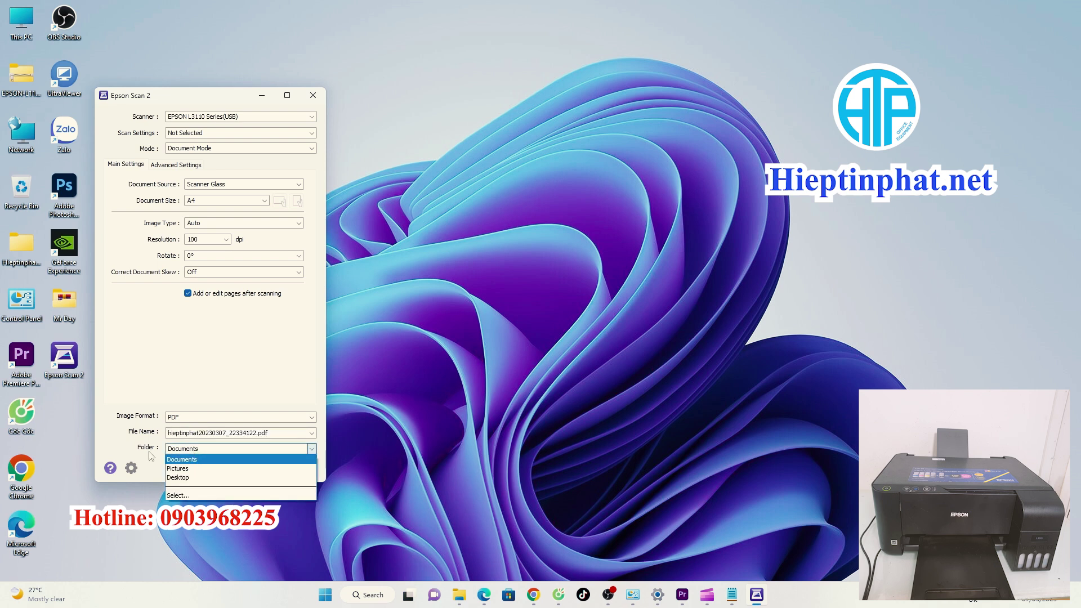
click(188, 498)
click(598, 397)
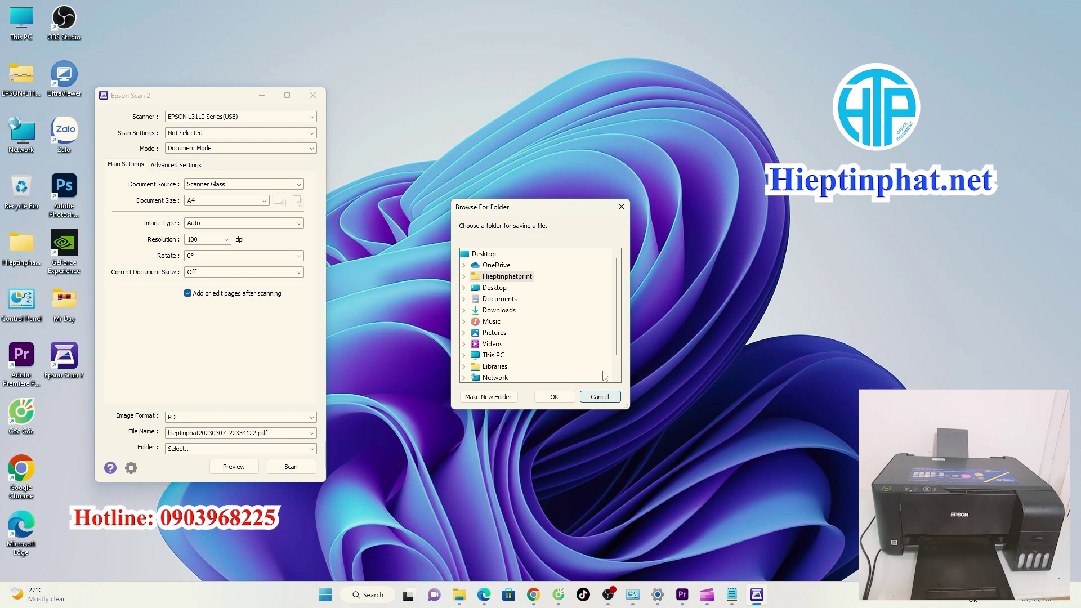
click(598, 397)
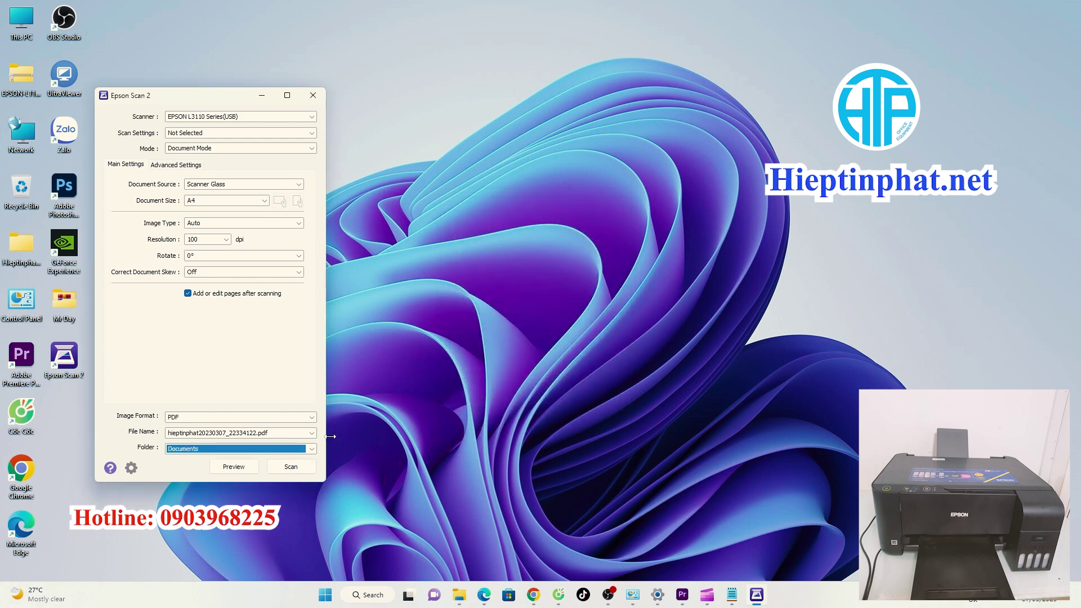
Step: Set the save folder to Desktop and scan the document on the scanner glass with a preview
click(296, 450)
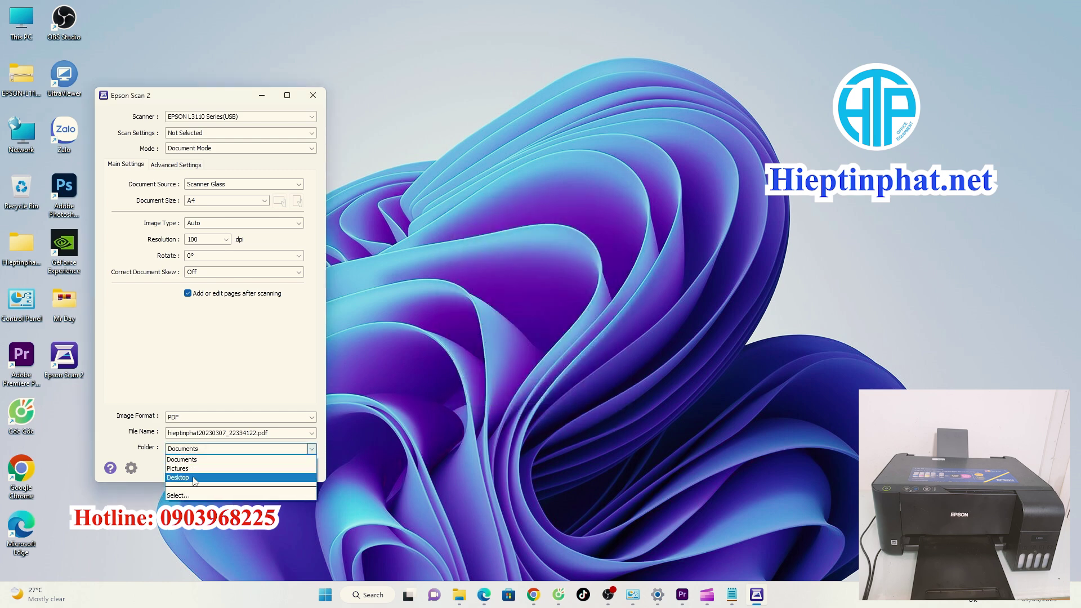
click(194, 478)
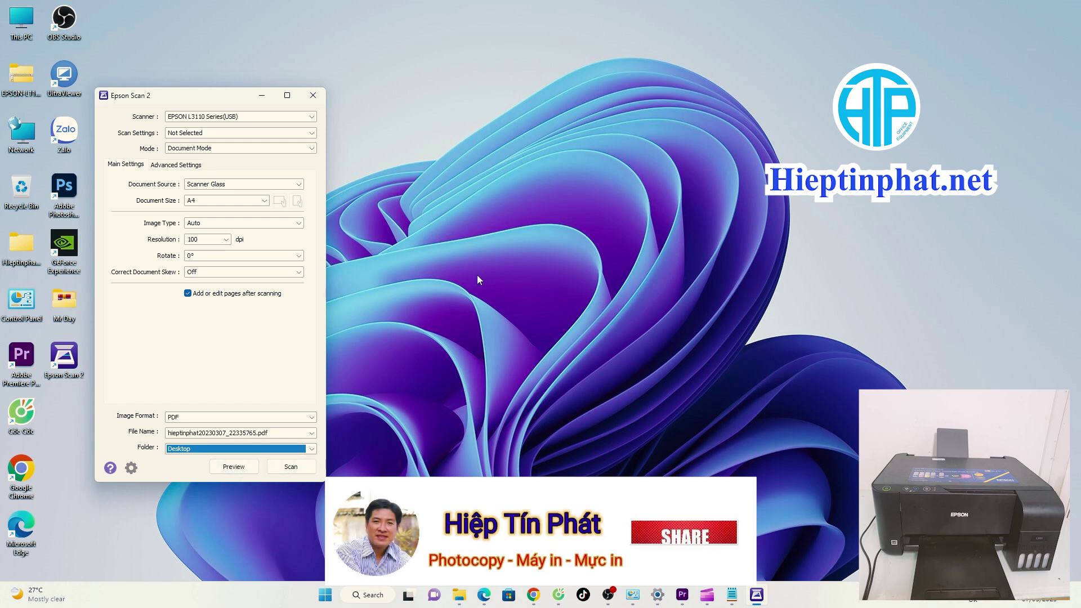
click(234, 467)
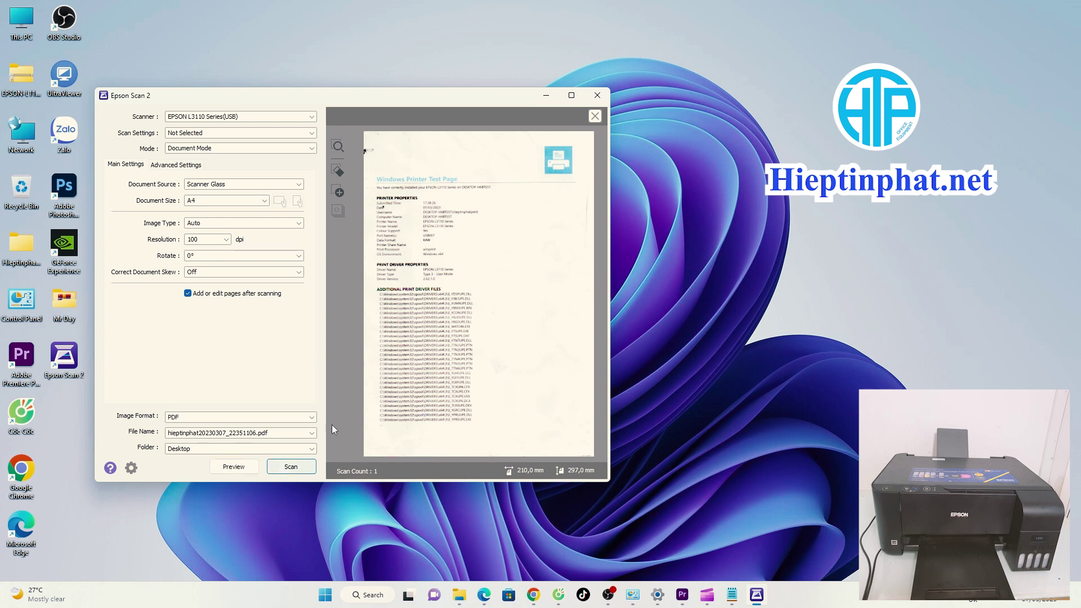
Step: Close the preview, discarding its image, and open the scanned page for editing
click(595, 117)
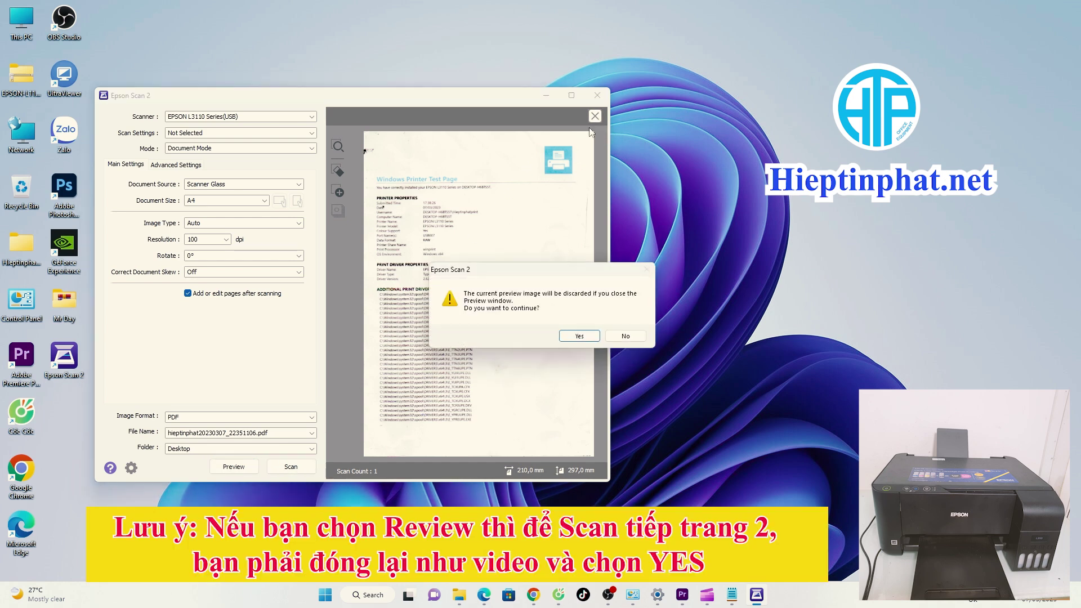
click(596, 341)
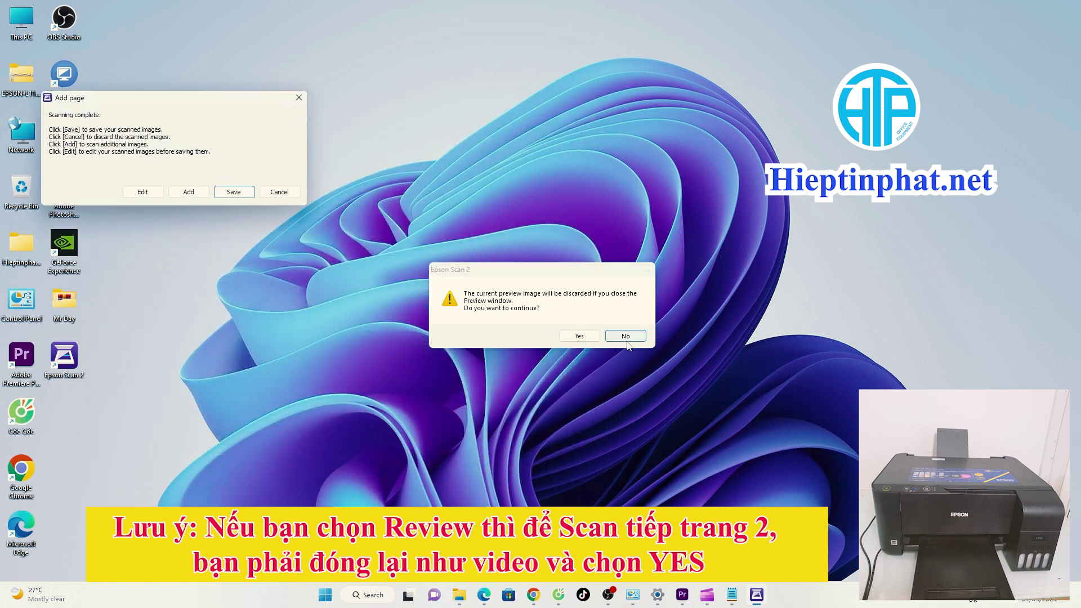
click(596, 340)
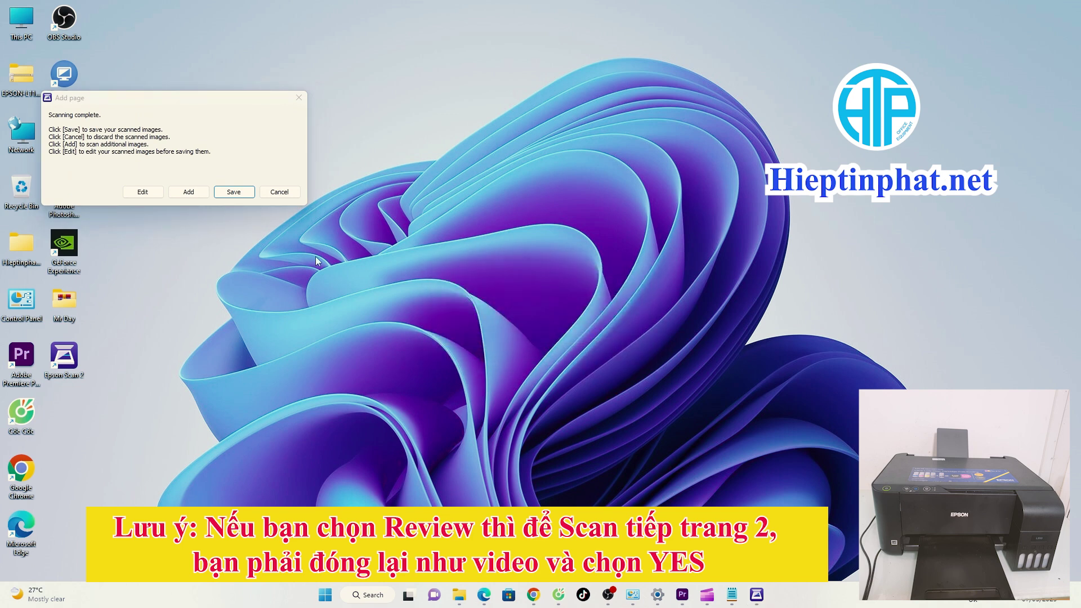
drag(157, 103, 229, 110)
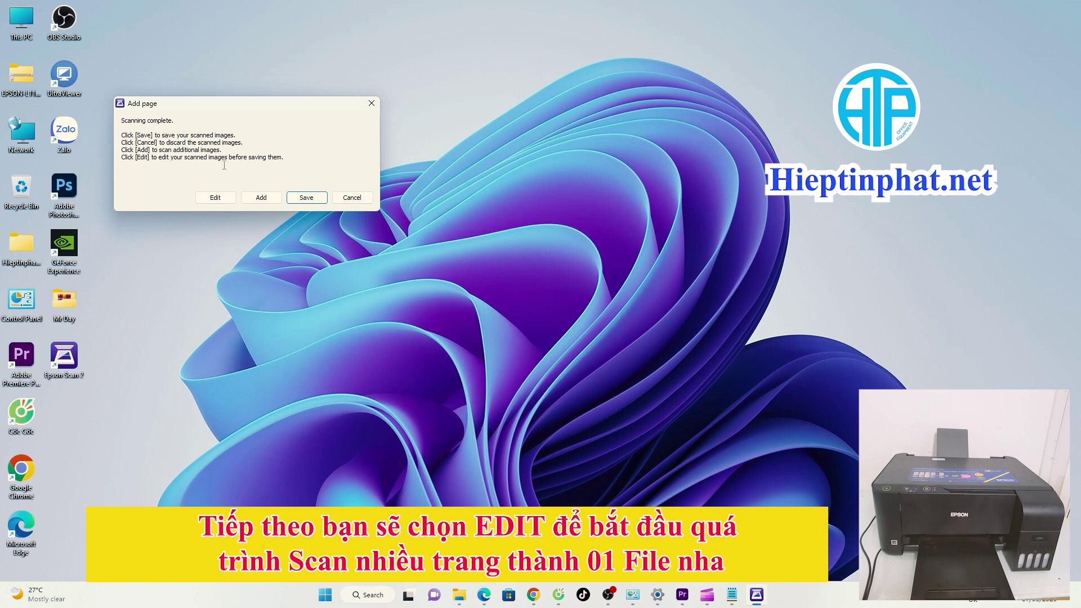
click(225, 201)
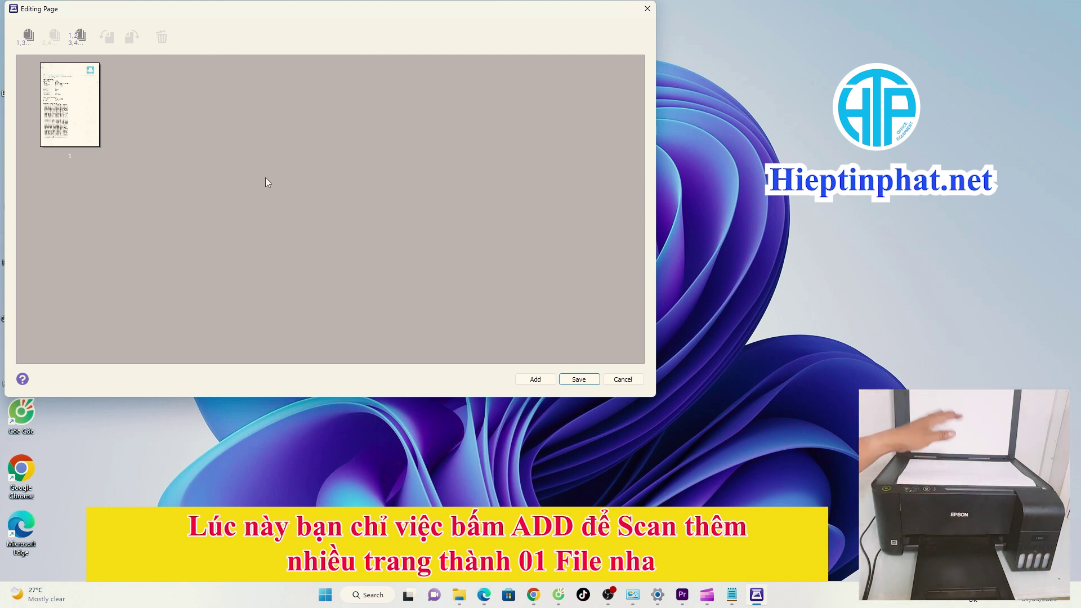
Step: Scan three additional pages into the same document and save all pages as one PDF file
click(550, 380)
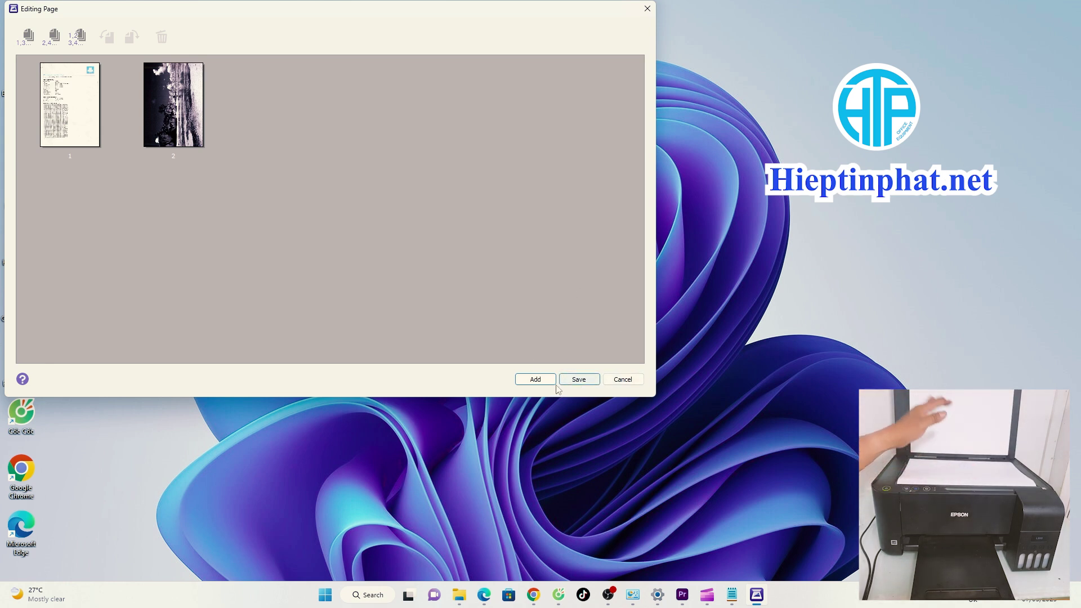
click(536, 379)
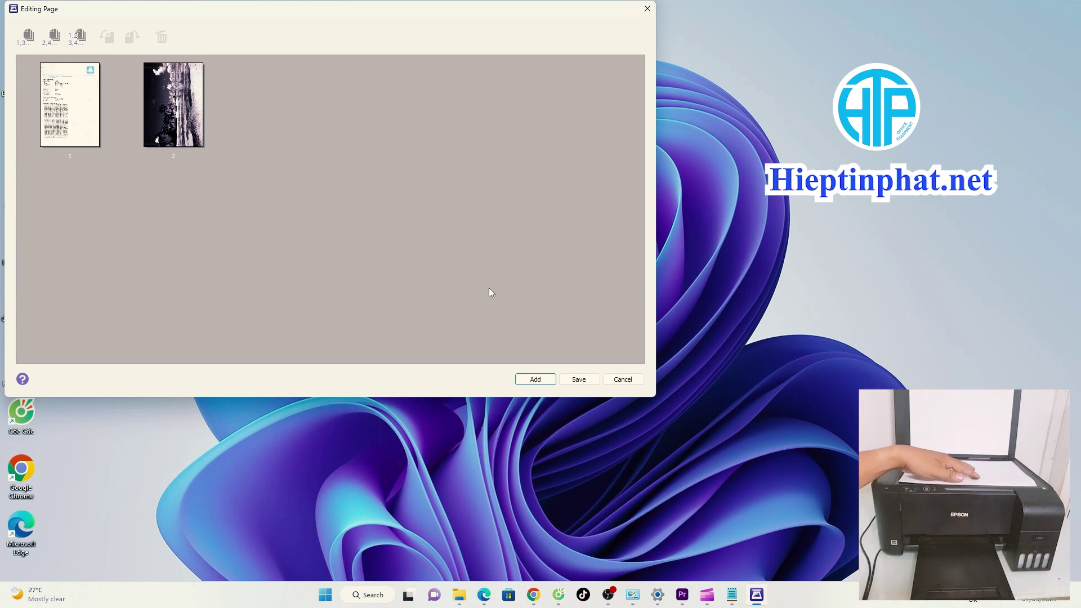
click(532, 379)
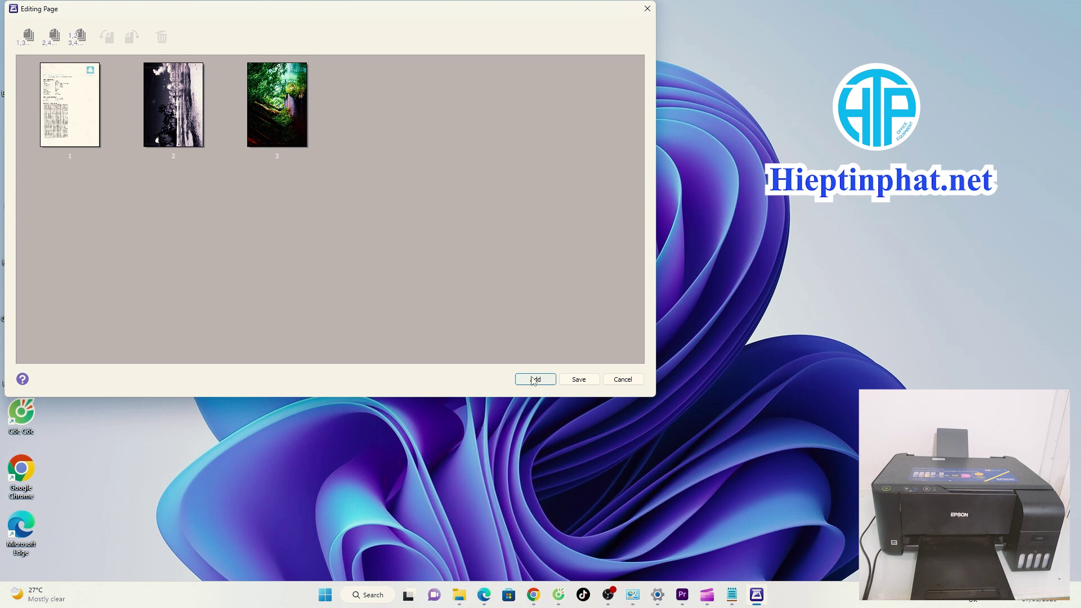
click(533, 379)
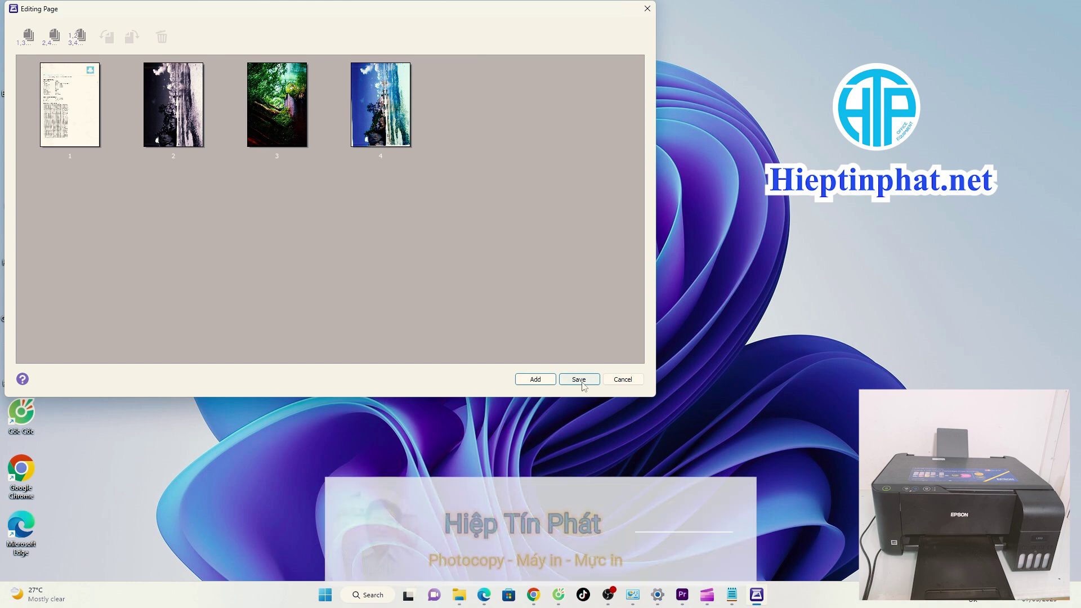
click(579, 380)
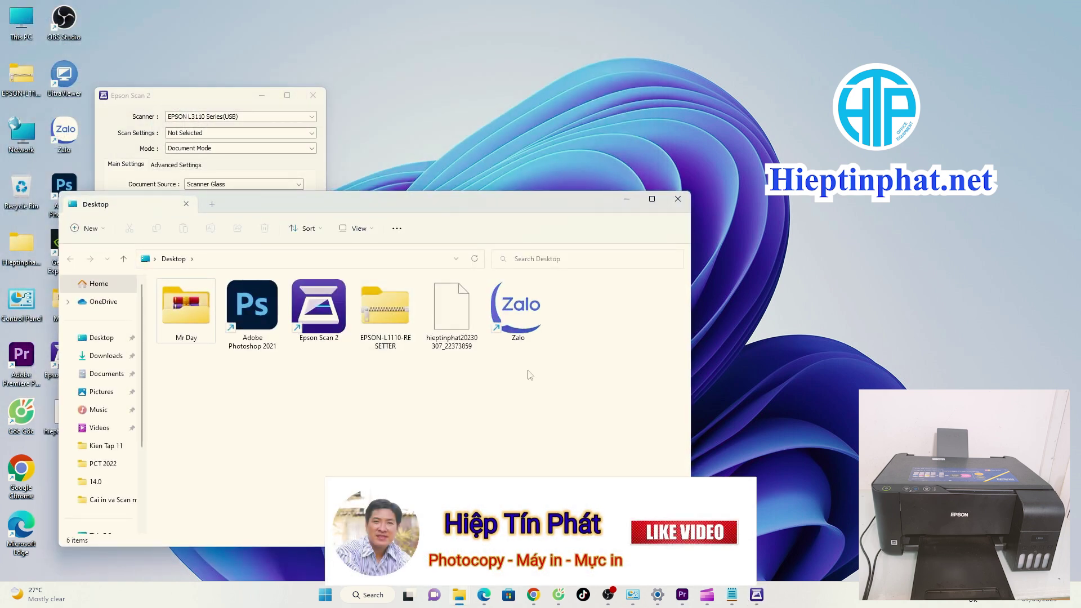
Step: Open the saved "hieptinphat" PDF from the Desktop folder, look through its pages, and minimize the folder window
double_click(447, 331)
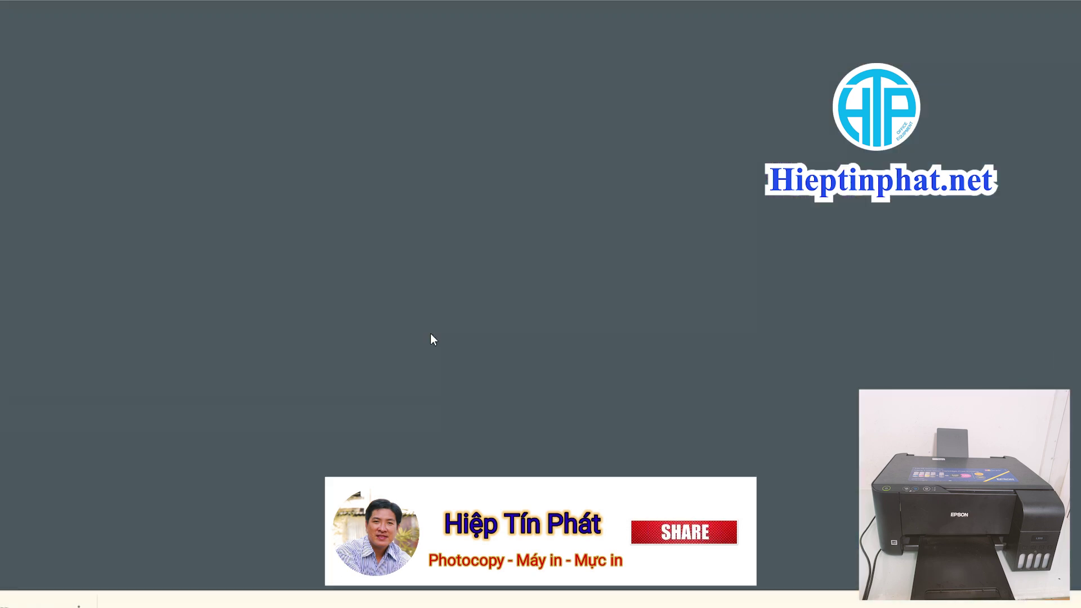
scroll(633, 290, down, 1)
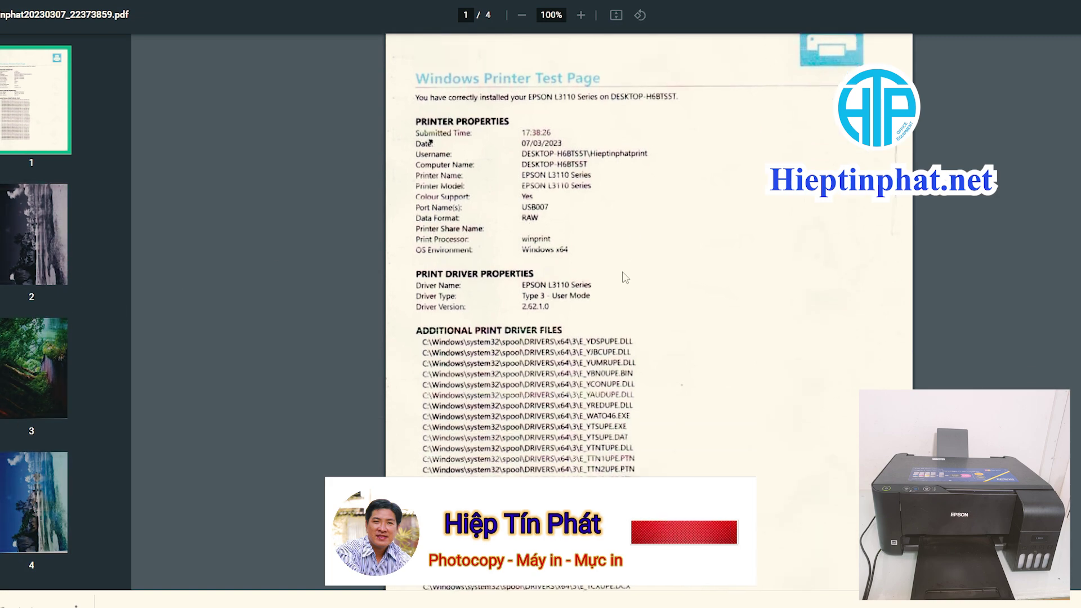
scroll(623, 271, down, 10)
scroll(624, 271, down, 9)
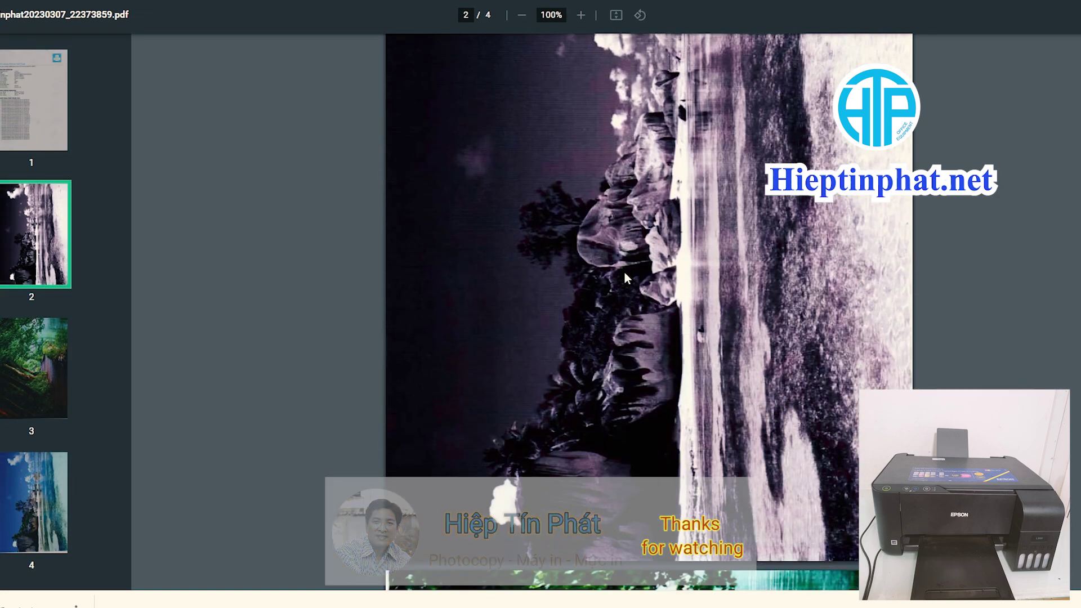
scroll(624, 272, down, 9)
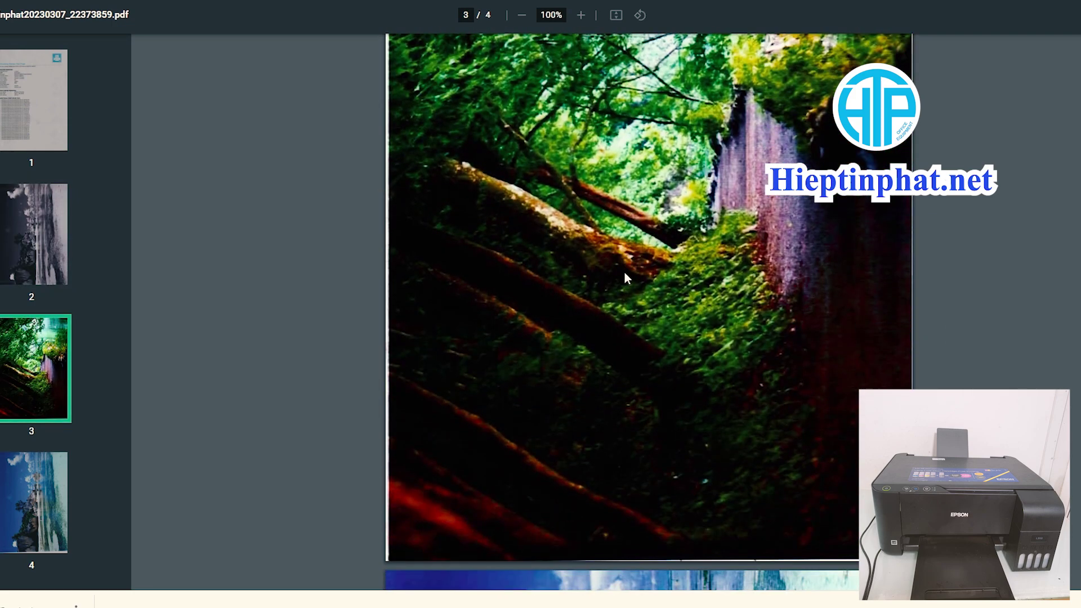
scroll(624, 272, down, 2)
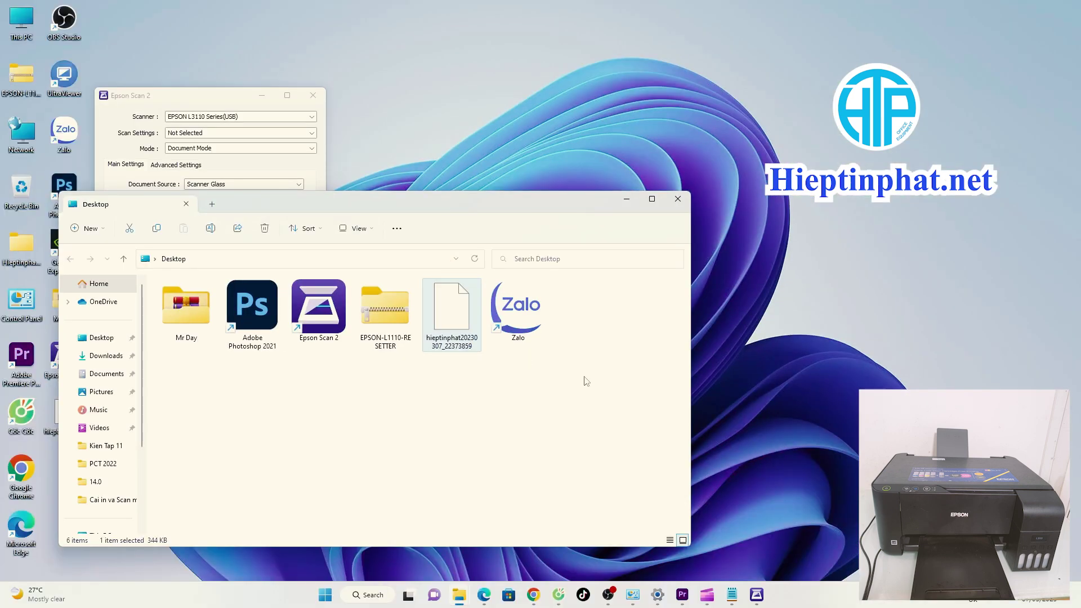
click(629, 202)
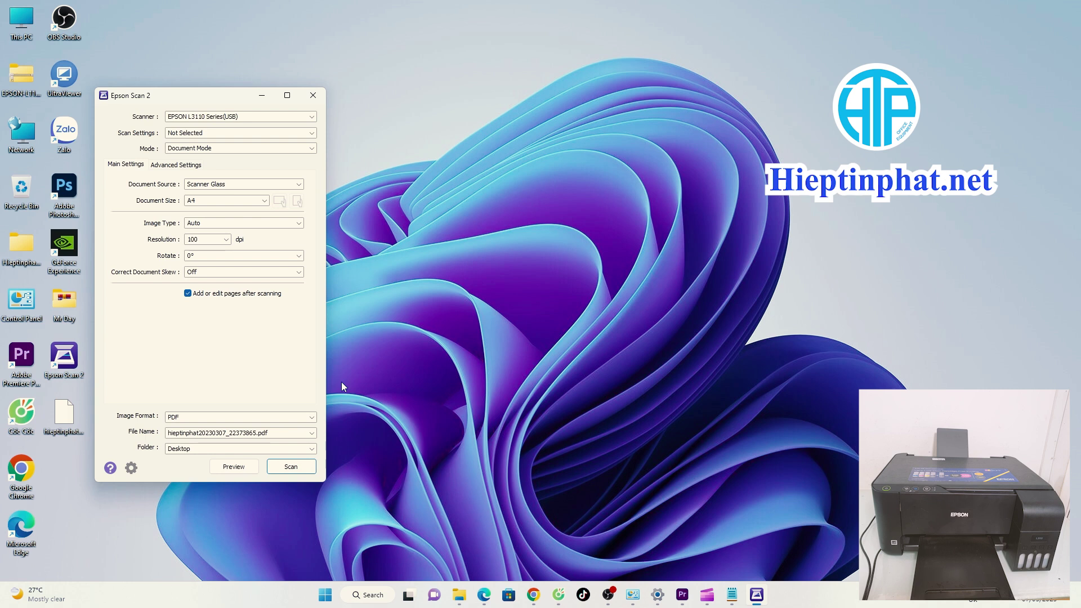
Step: Set the image format for scanned files to JPEG
click(291, 419)
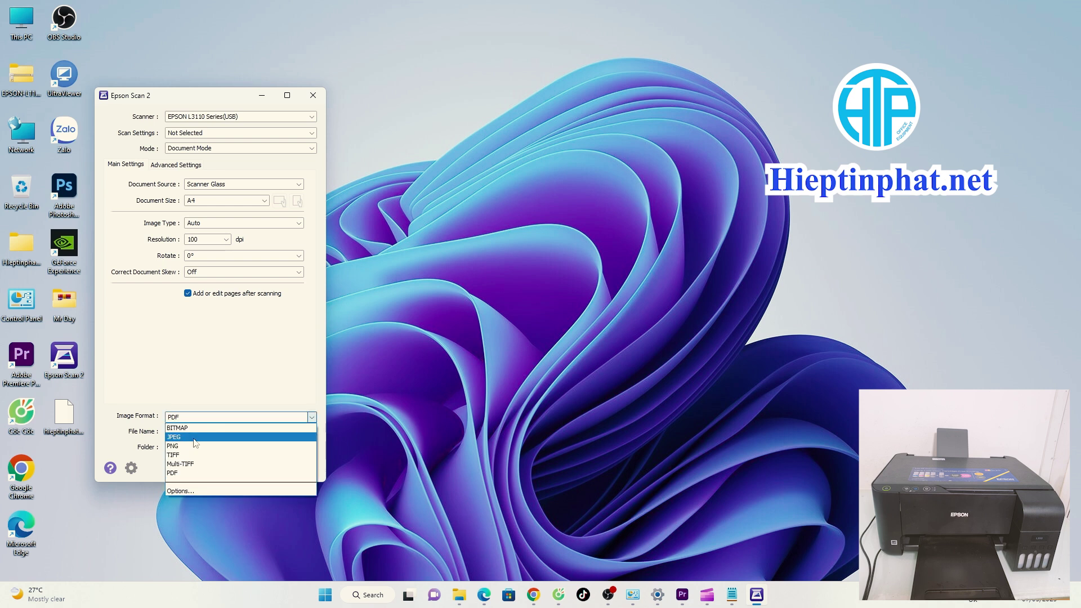
click(194, 438)
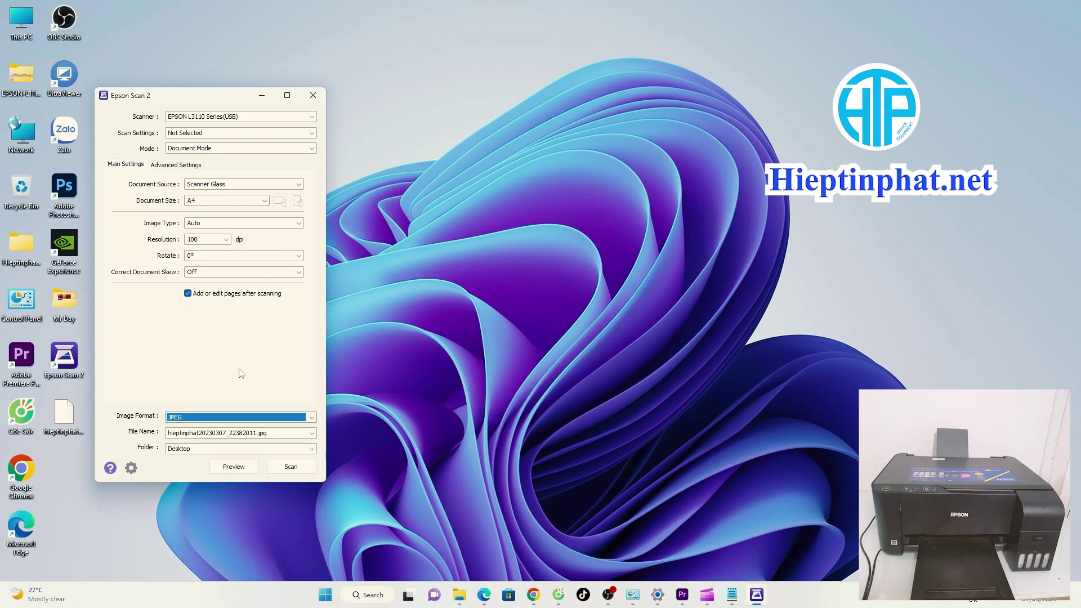